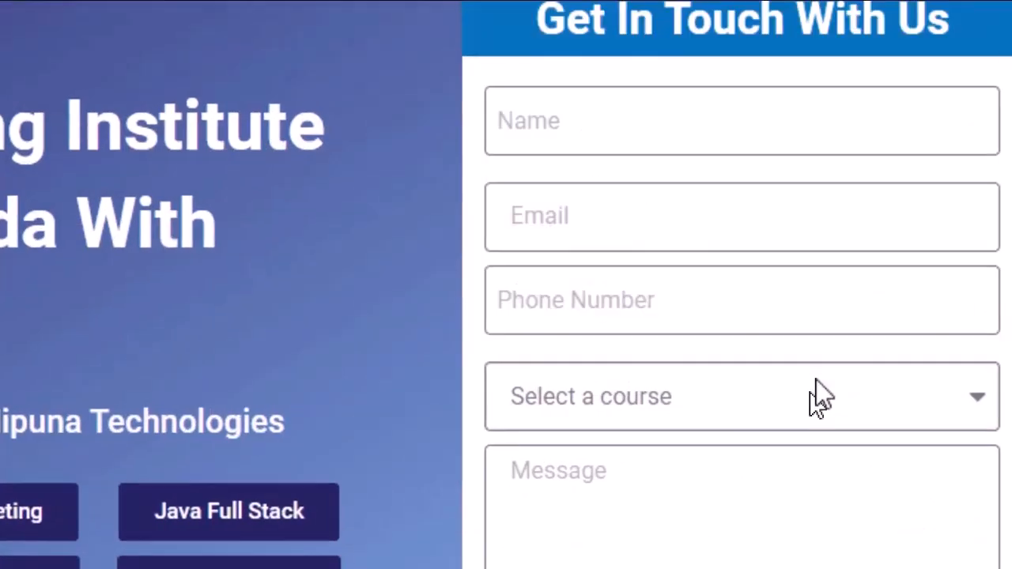
click(927, 353)
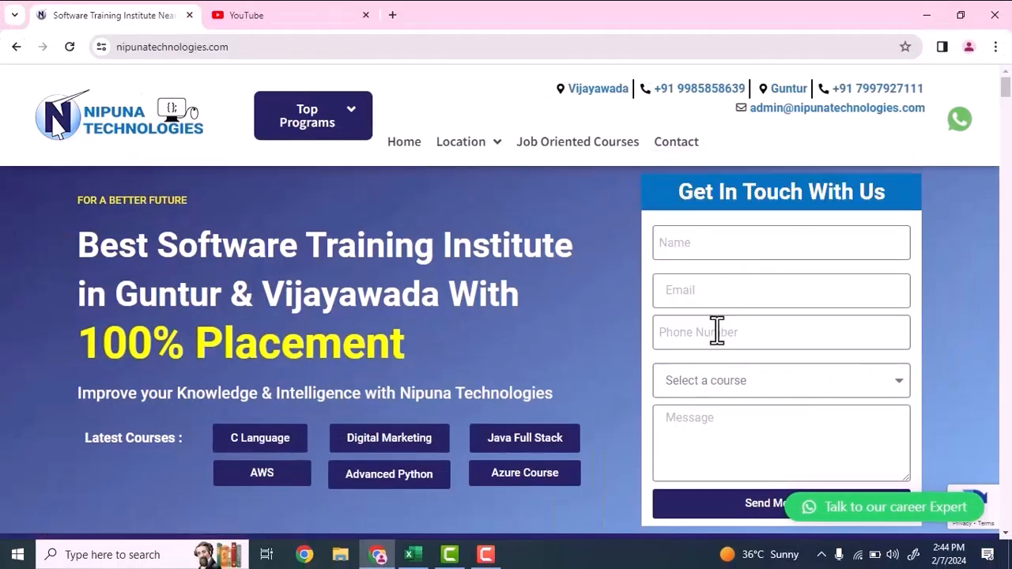
scroll(721, 431, down, 1)
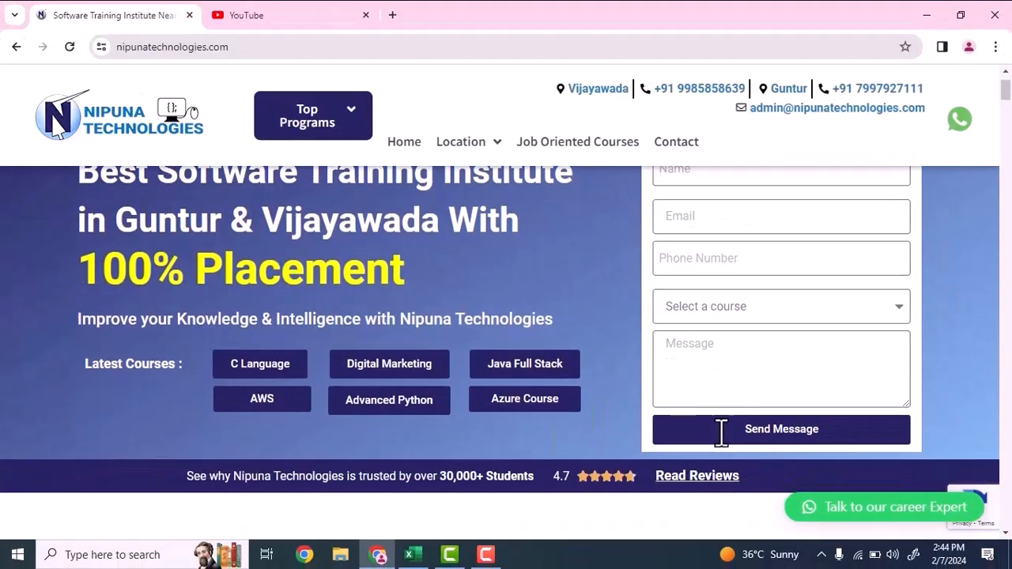
scroll(723, 447, up, 1)
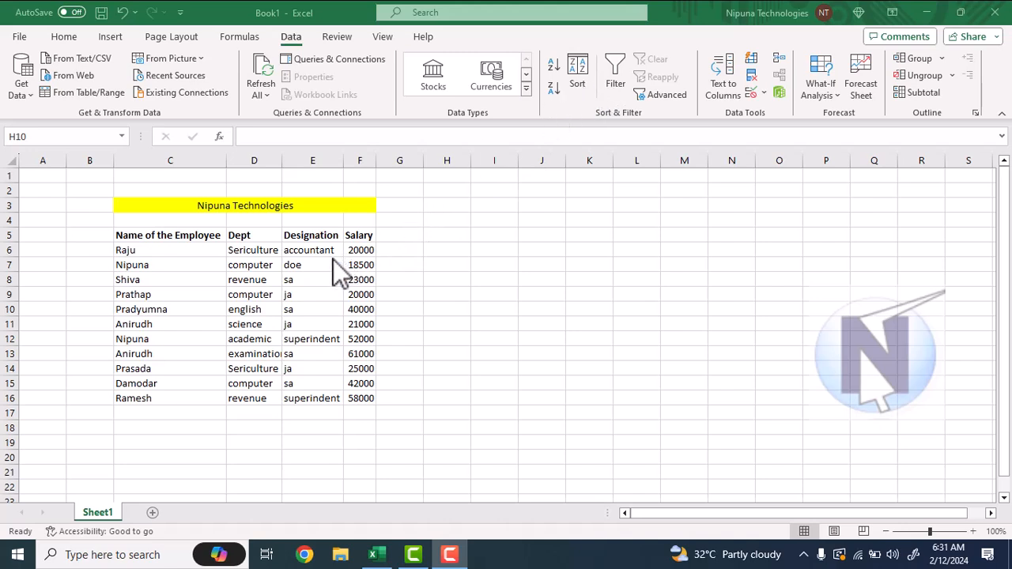
Step: Give the table's header row C5:F5 a light blue fill and white font colour
click(291, 247)
drag(181, 237, 362, 235)
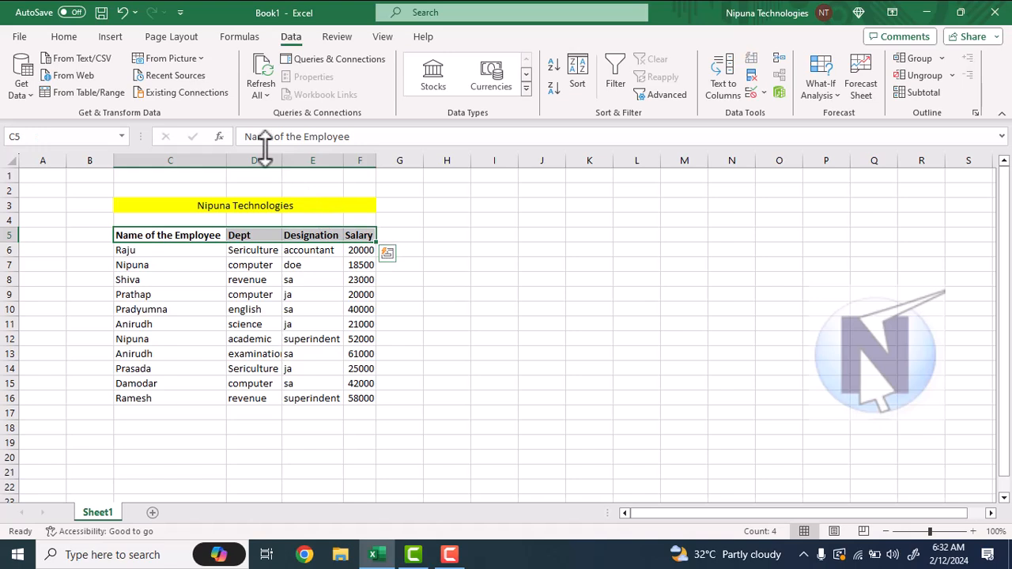
click(73, 34)
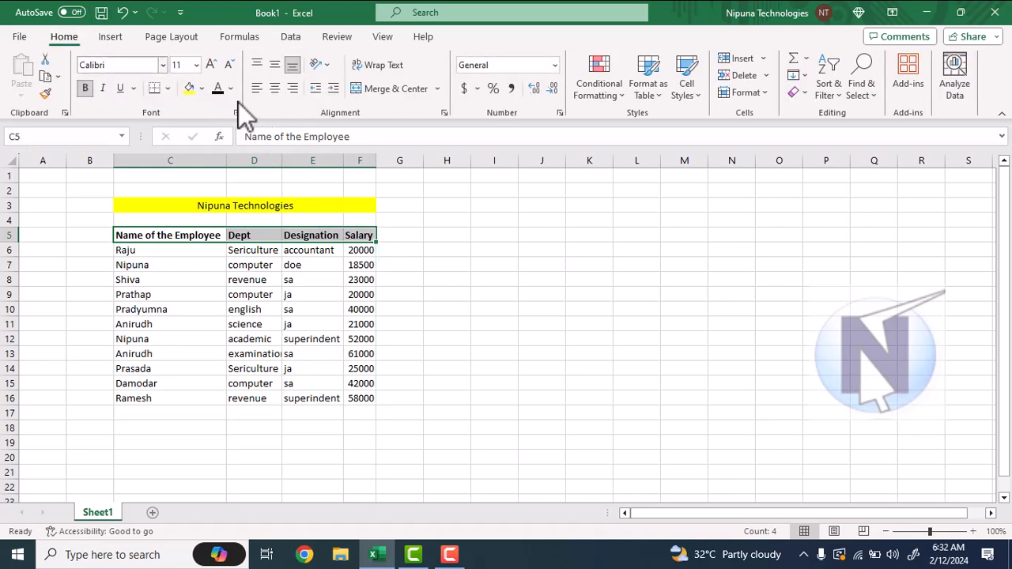
click(200, 88)
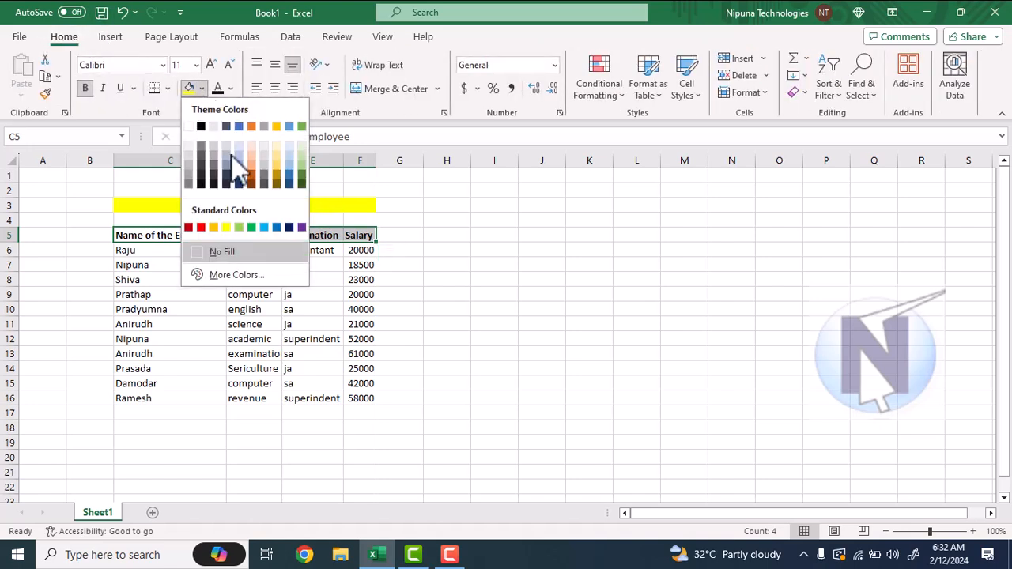
click(265, 227)
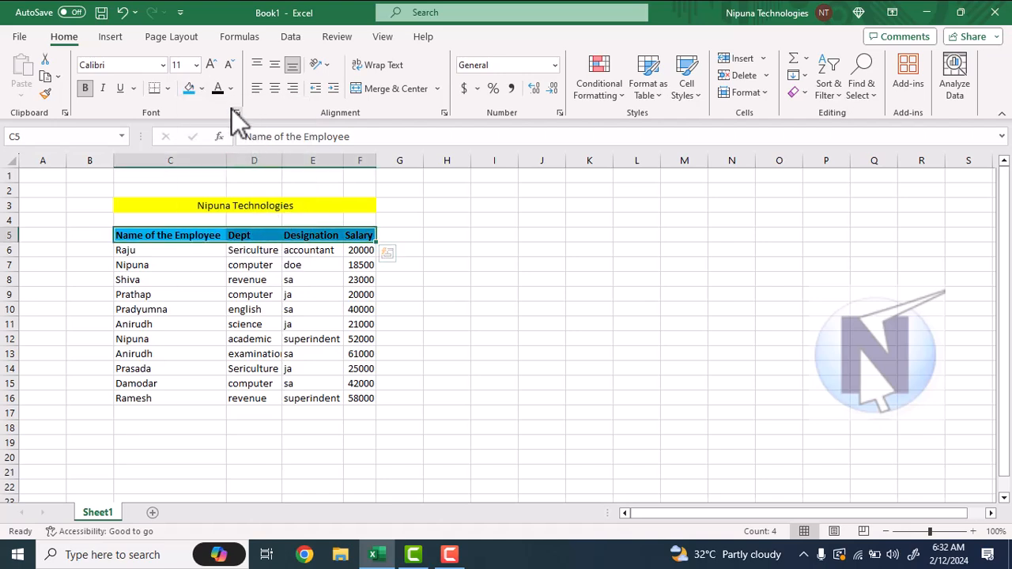
click(230, 89)
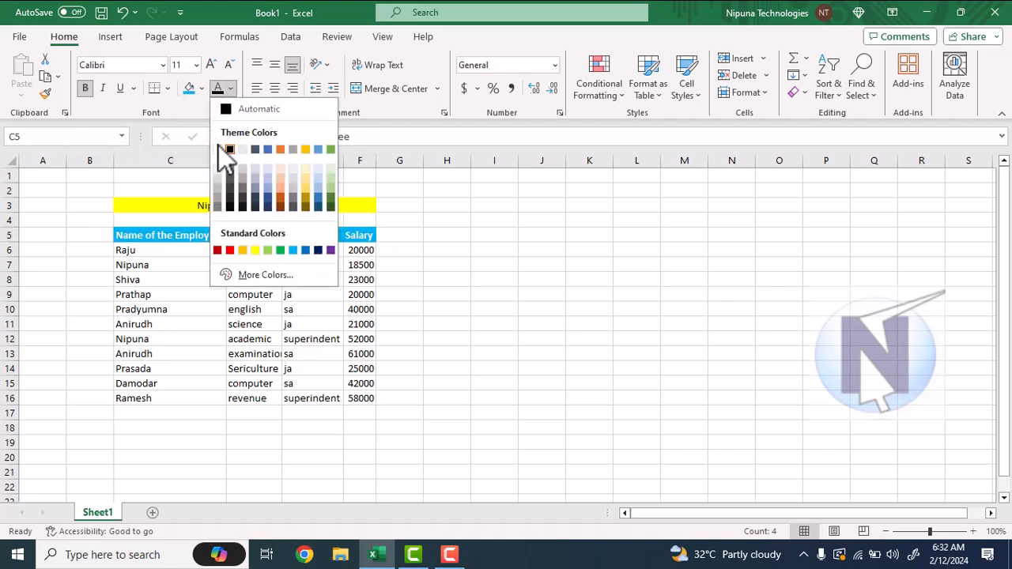
click(216, 150)
click(350, 260)
Step: Widen the Salary and Dept columns so that their headings and entries have more room
click(193, 235)
click(248, 236)
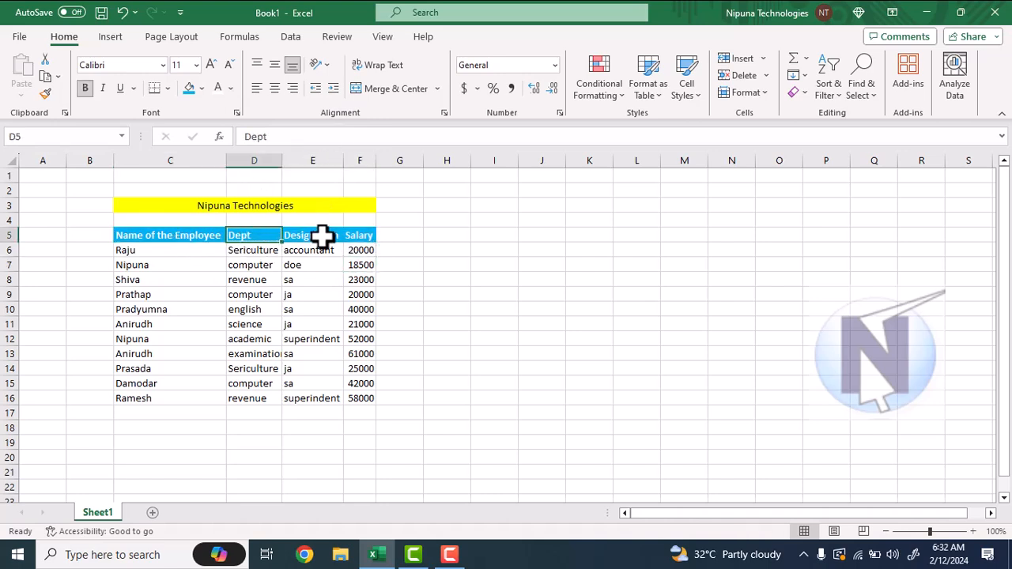
click(309, 235)
click(368, 235)
drag(376, 160, 399, 160)
click(315, 231)
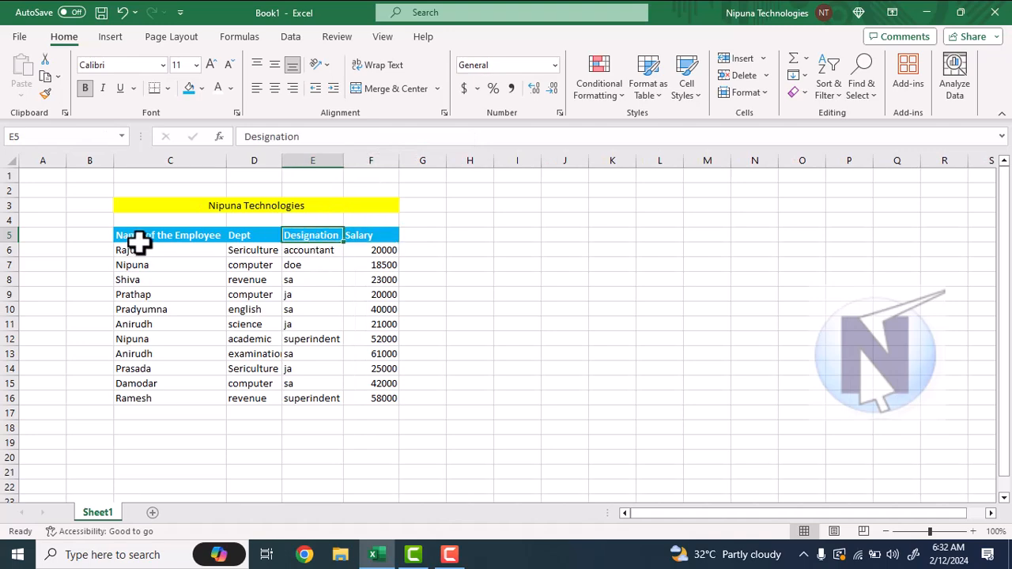
drag(278, 161, 301, 160)
click(360, 281)
Step: Examine the employee table in C5:F16 and its name, department, designation and salary headings
scroll(247, 309, down, 1)
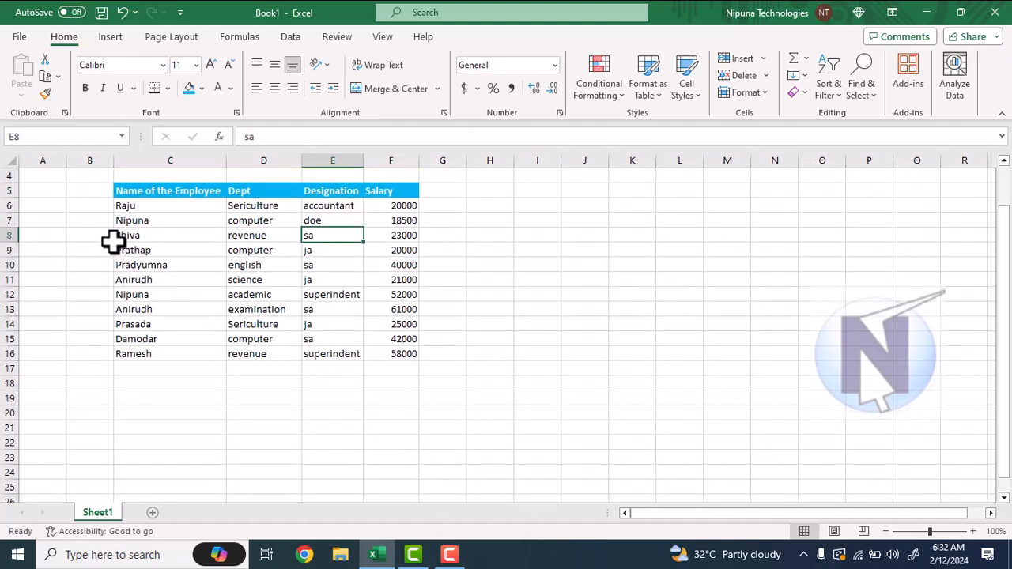
drag(140, 192, 402, 350)
scroll(366, 342, up, 1)
drag(165, 235, 407, 395)
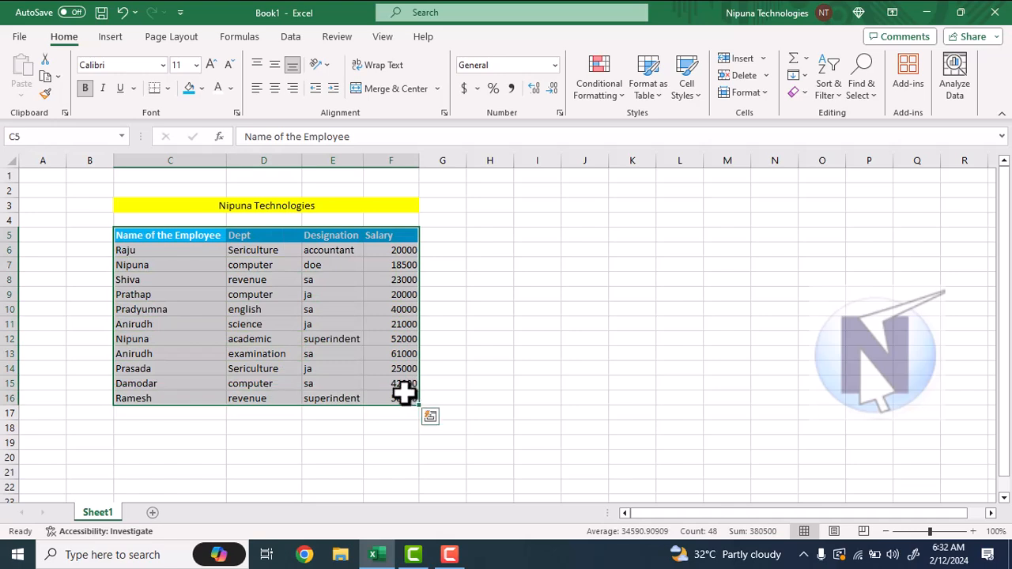
click(321, 333)
click(324, 232)
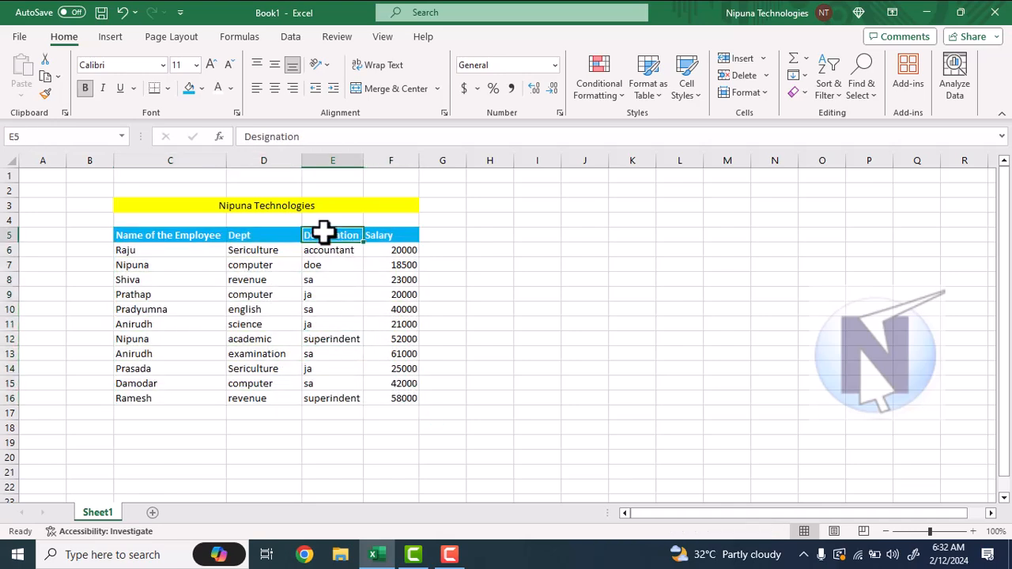
click(249, 235)
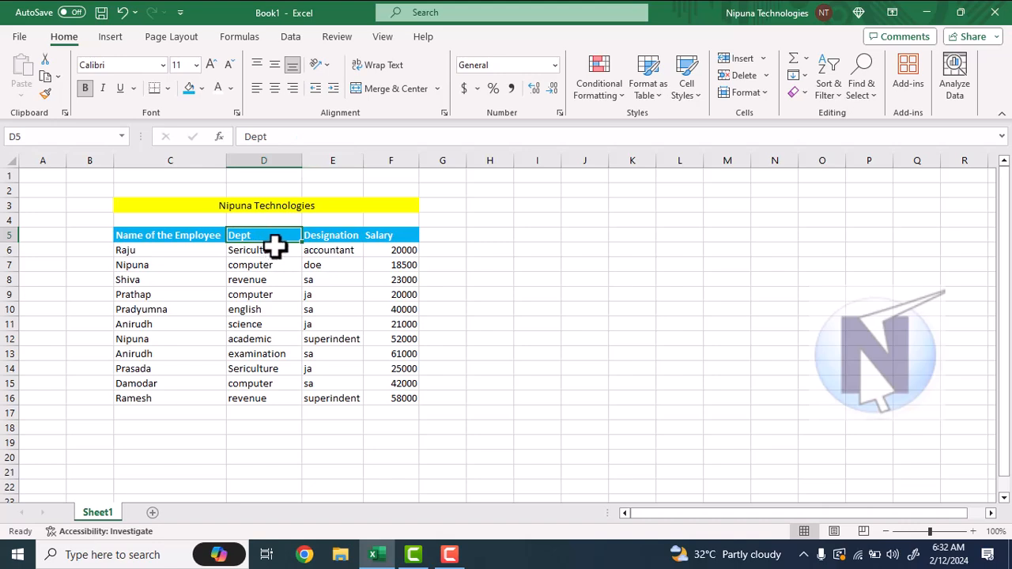
click(380, 231)
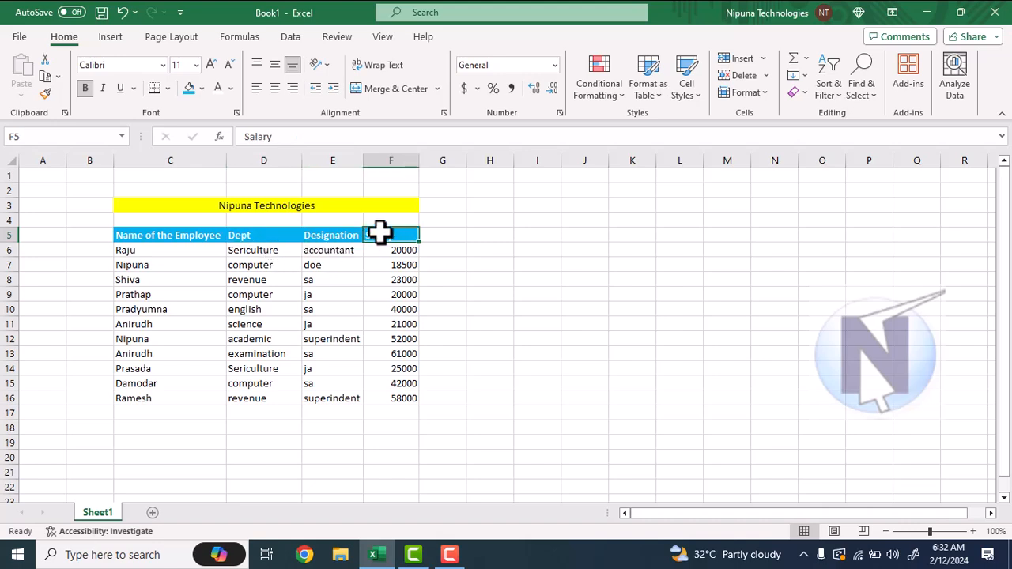
click(231, 250)
click(168, 234)
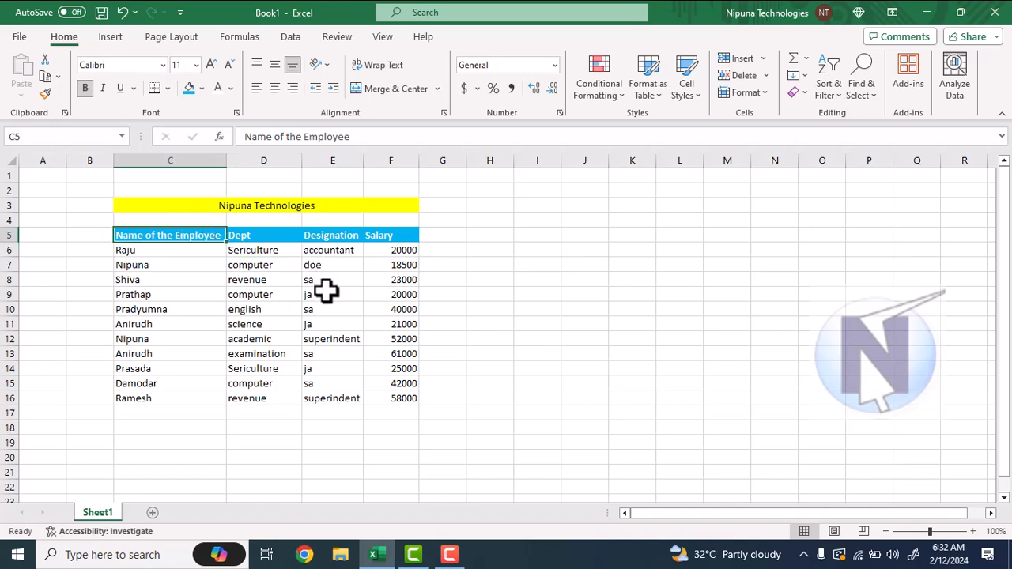
click(289, 294)
drag(162, 235, 396, 354)
click(213, 294)
Step: Sort the employee table C5:F16 by Name of the Employee on cell values in A to Z order
drag(166, 235, 391, 395)
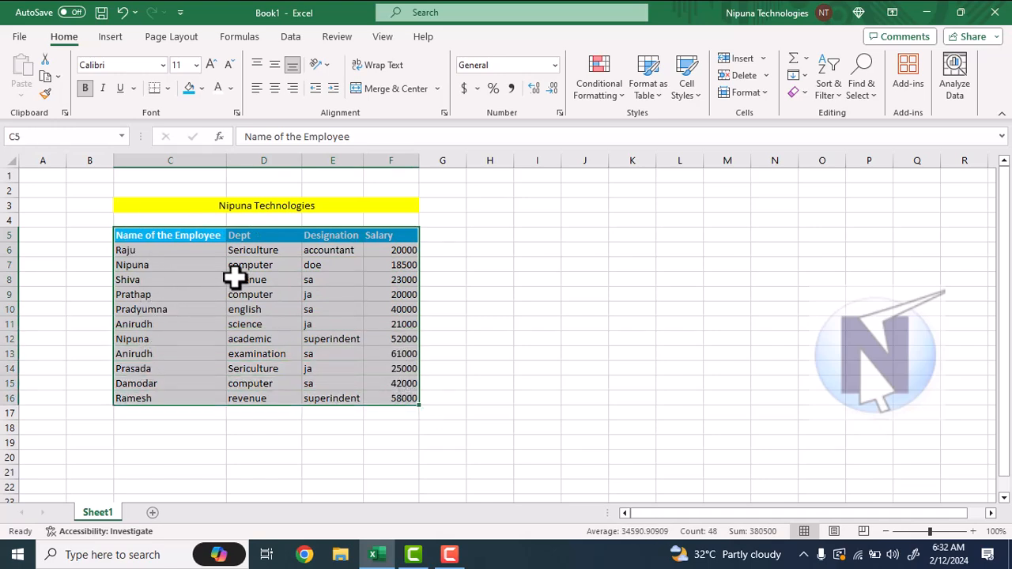
click(291, 38)
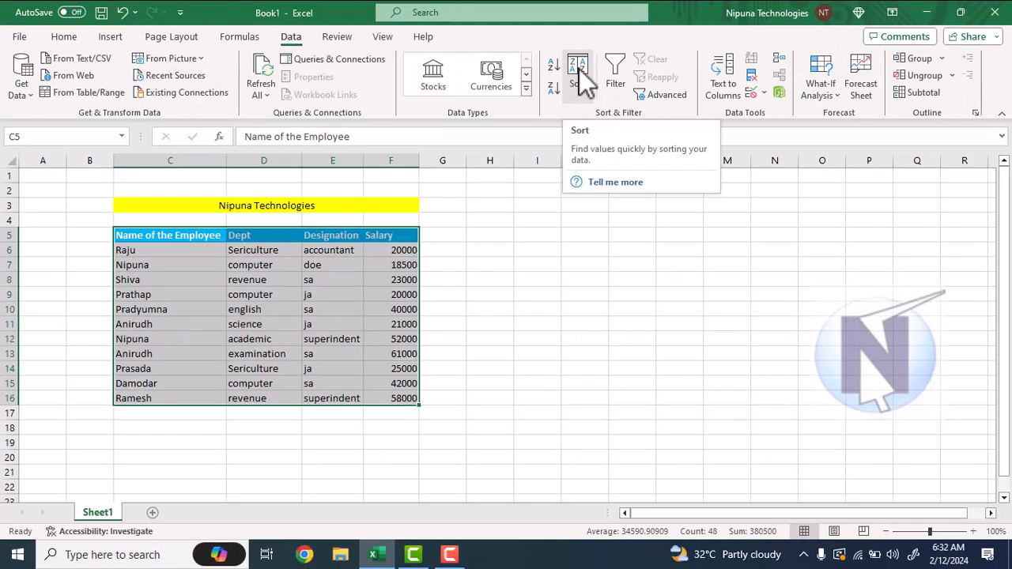
key(ctrl+q)
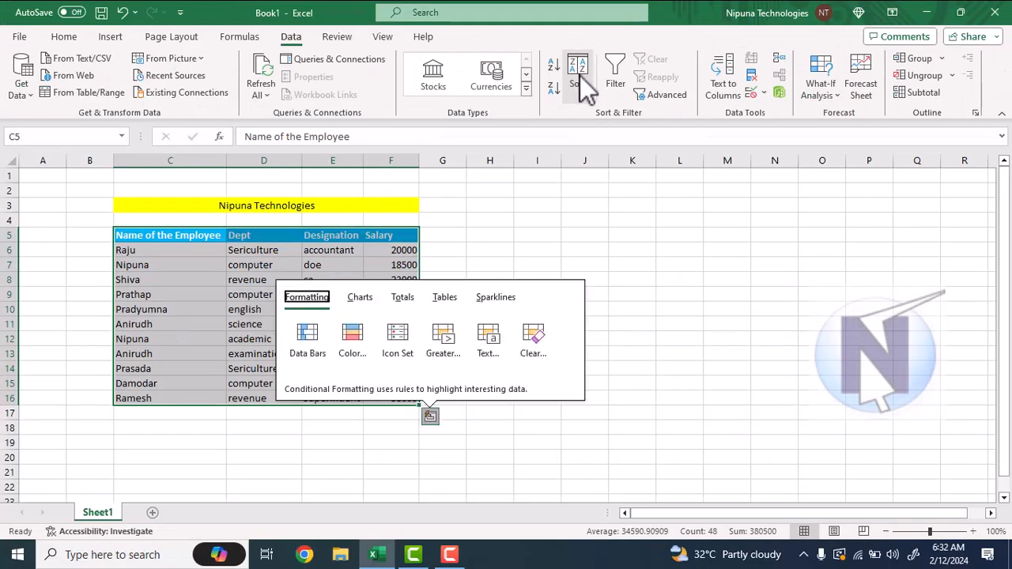
click(580, 75)
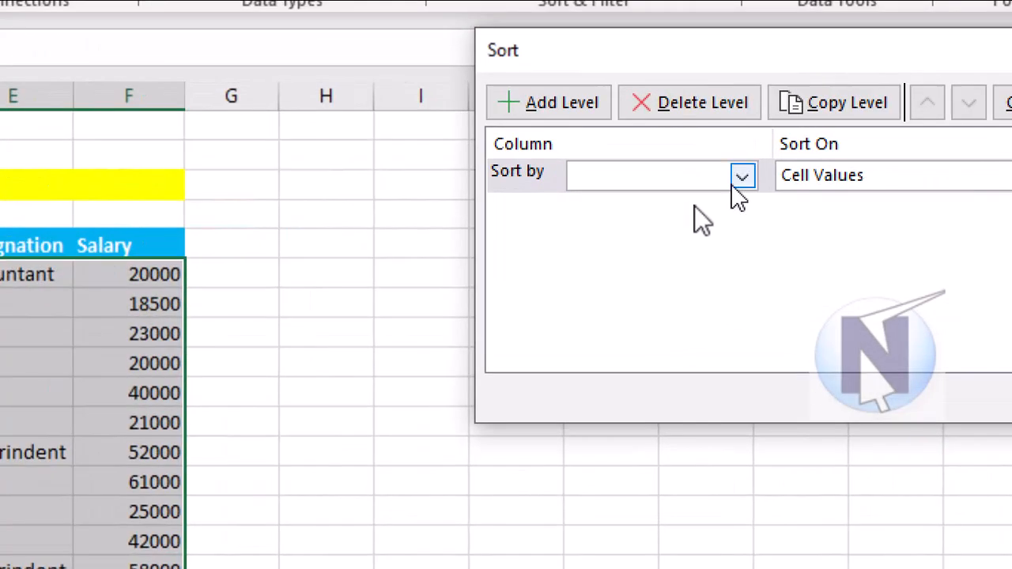
click(742, 177)
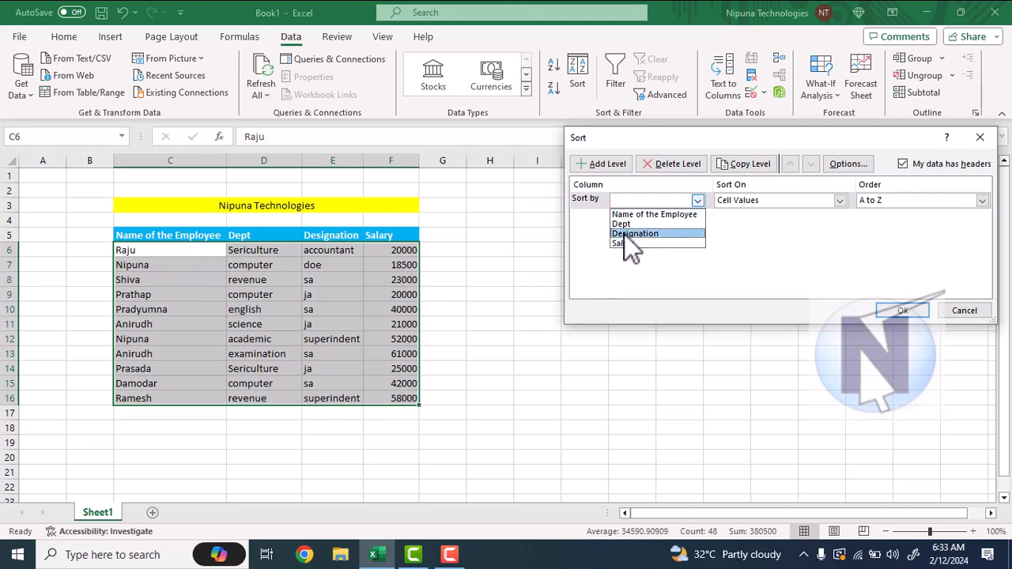
click(635, 216)
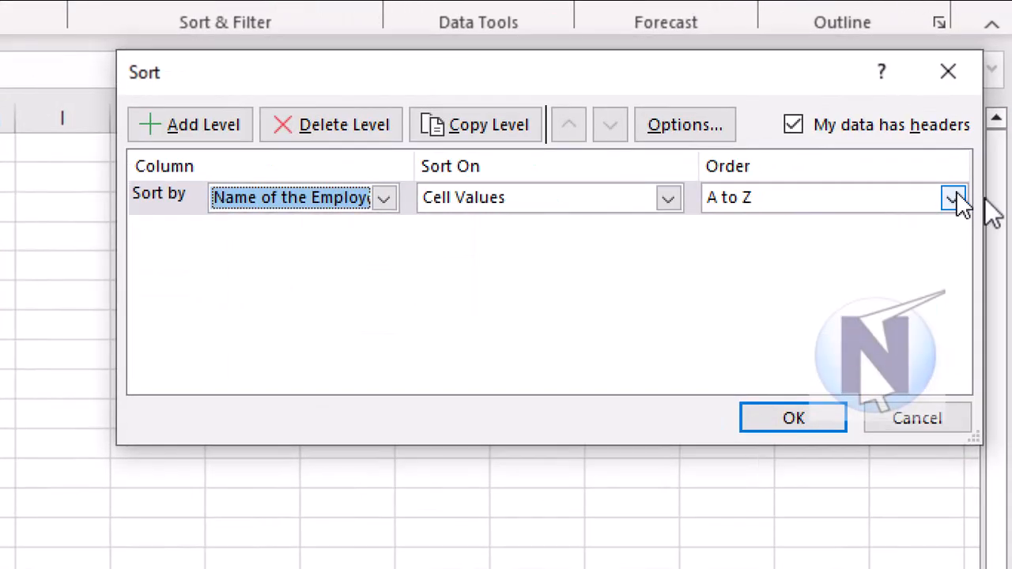
click(981, 200)
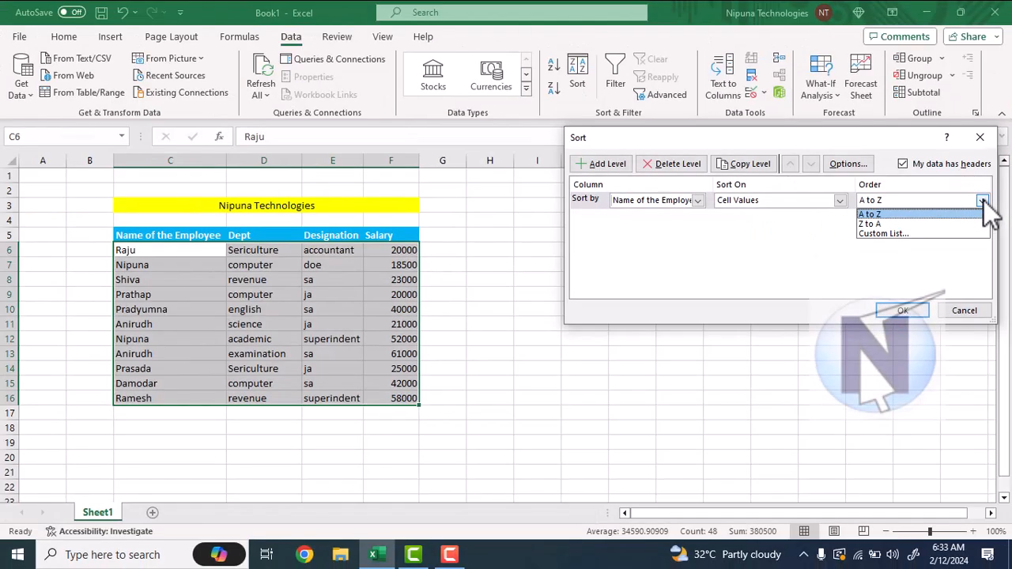
click(899, 215)
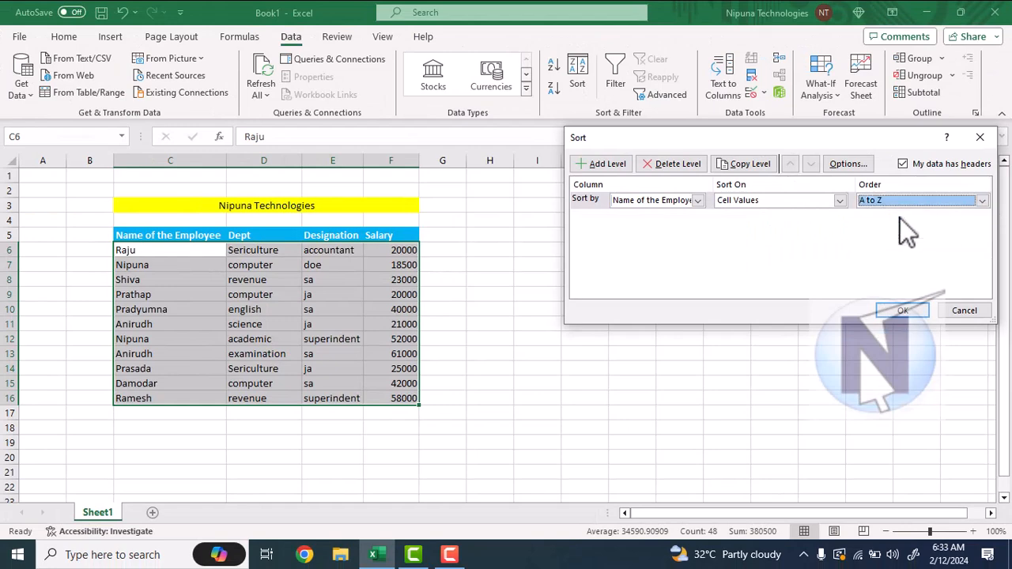
click(899, 310)
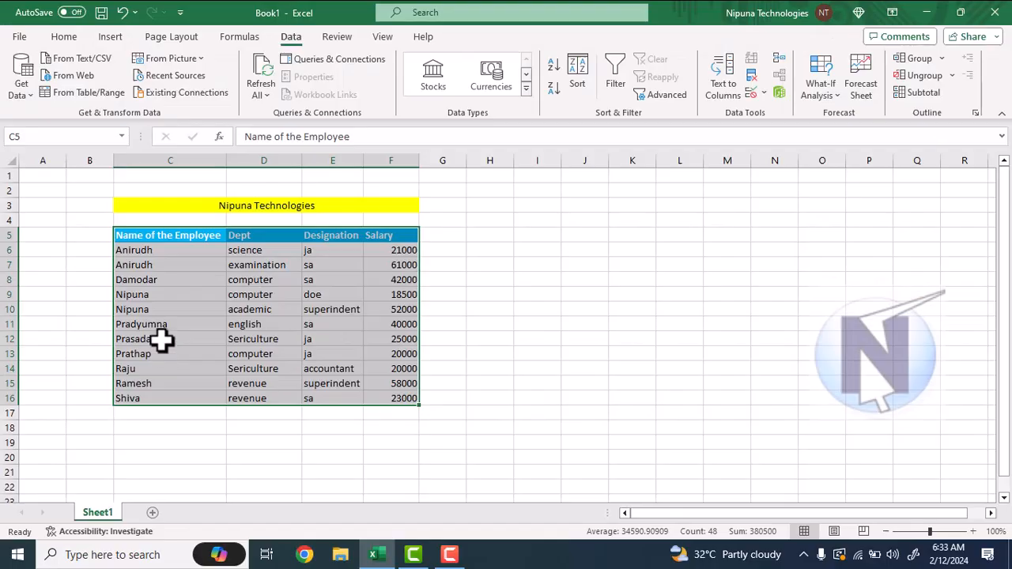
Step: Sort the employee table by Name of the Employee again, in Z to A order
key(ctrl+q)
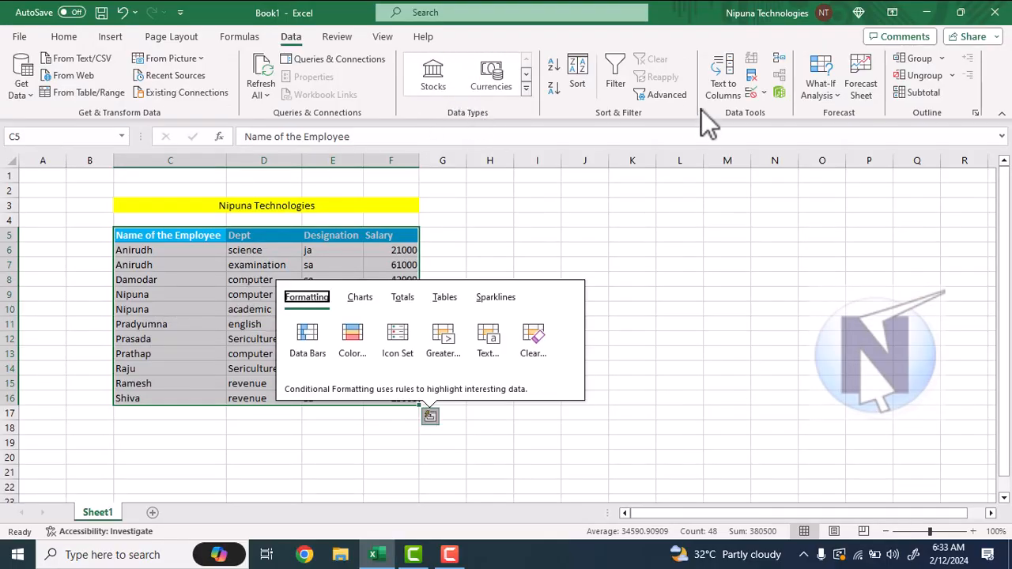
click(581, 83)
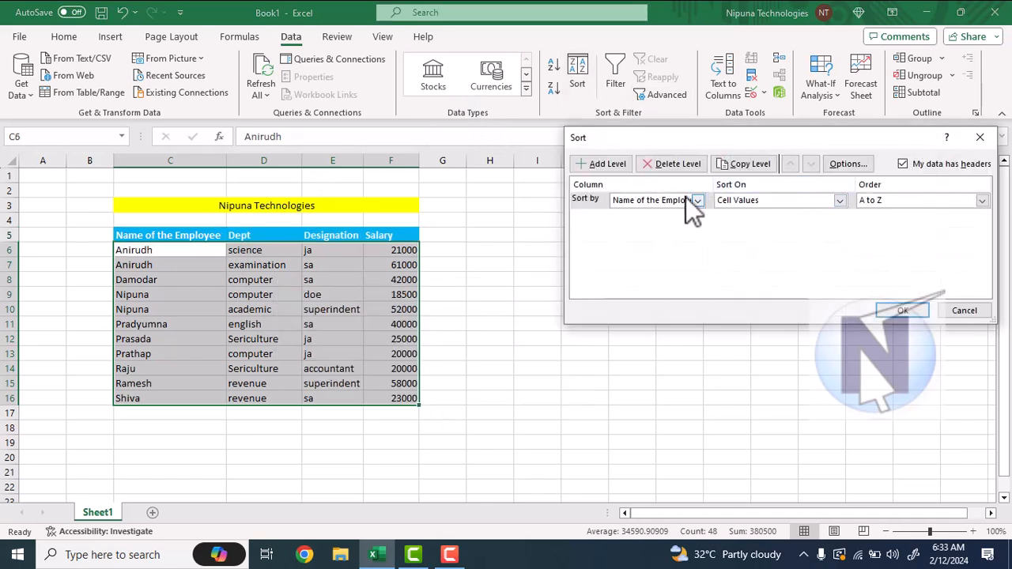
click(908, 202)
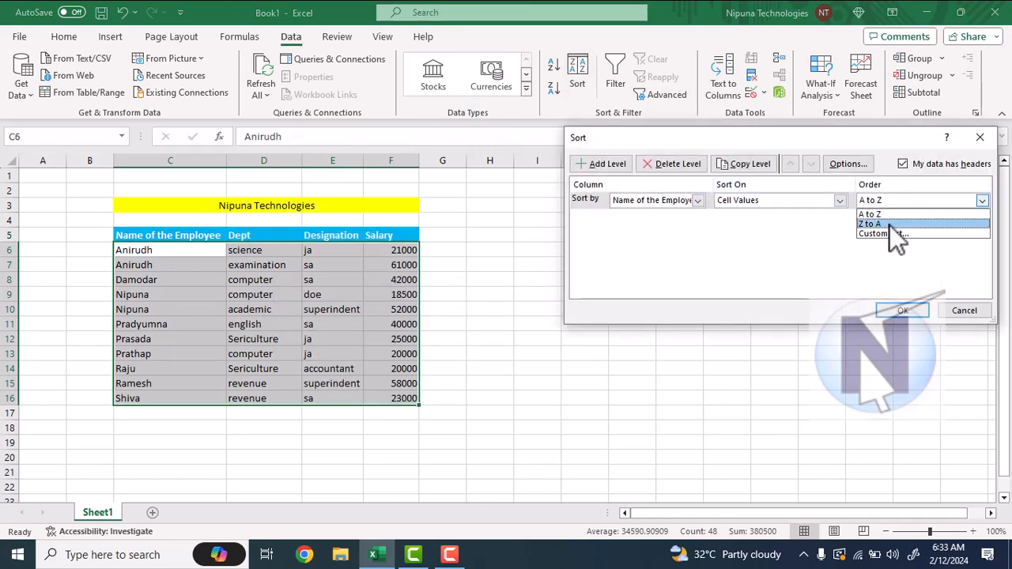
click(889, 224)
click(906, 310)
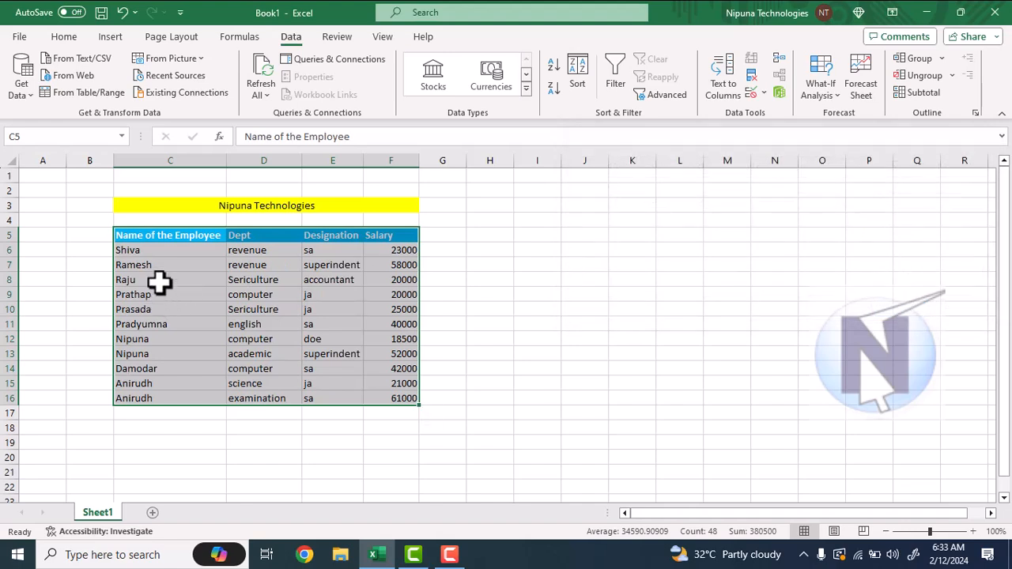
Step: Undo both sorts by employee name
key(ctrl+z)
key(ctrl+z)
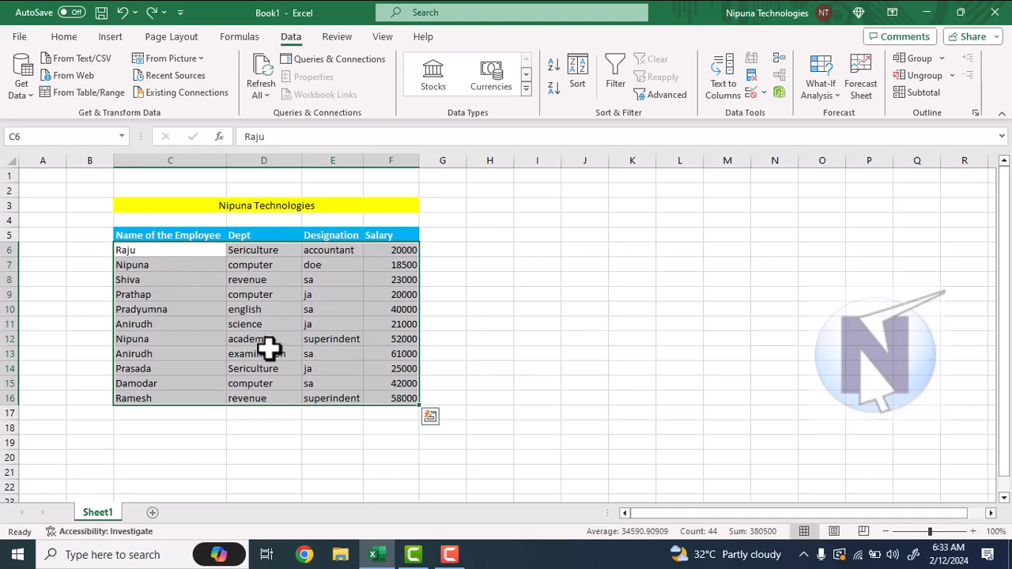
Step: Sort the employee records by Dept on cell values in A to Z order
click(577, 83)
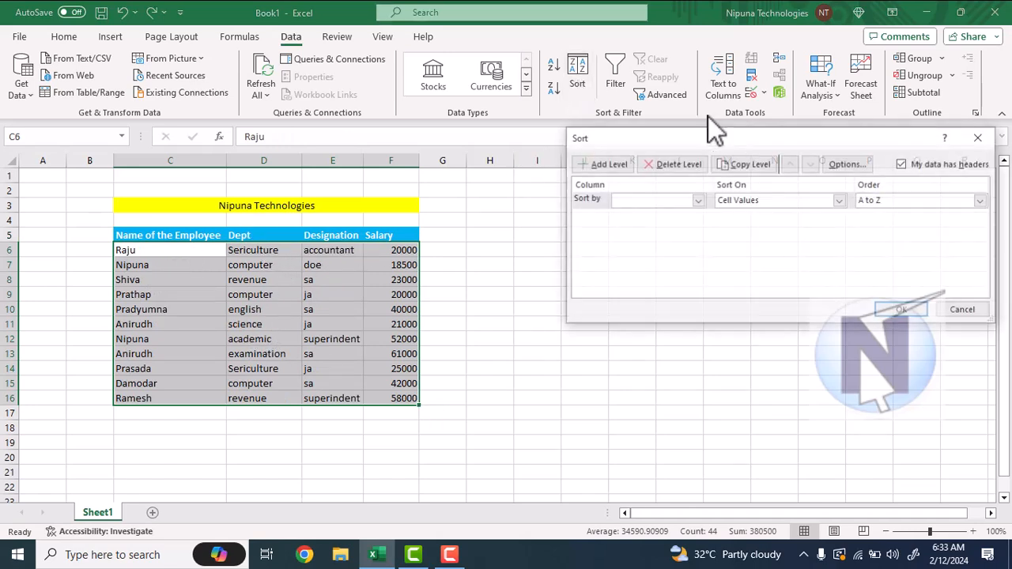
click(696, 200)
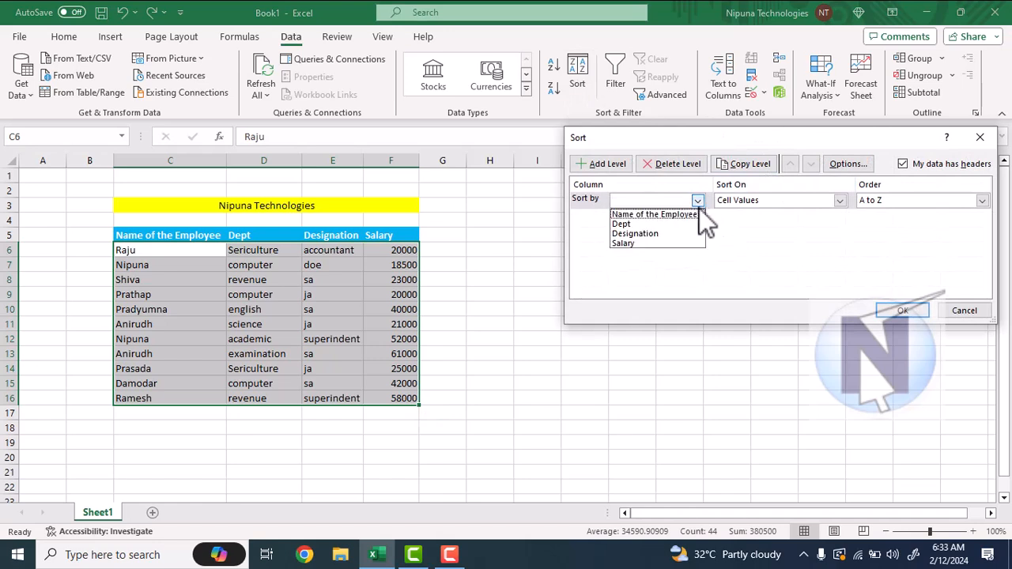
click(673, 224)
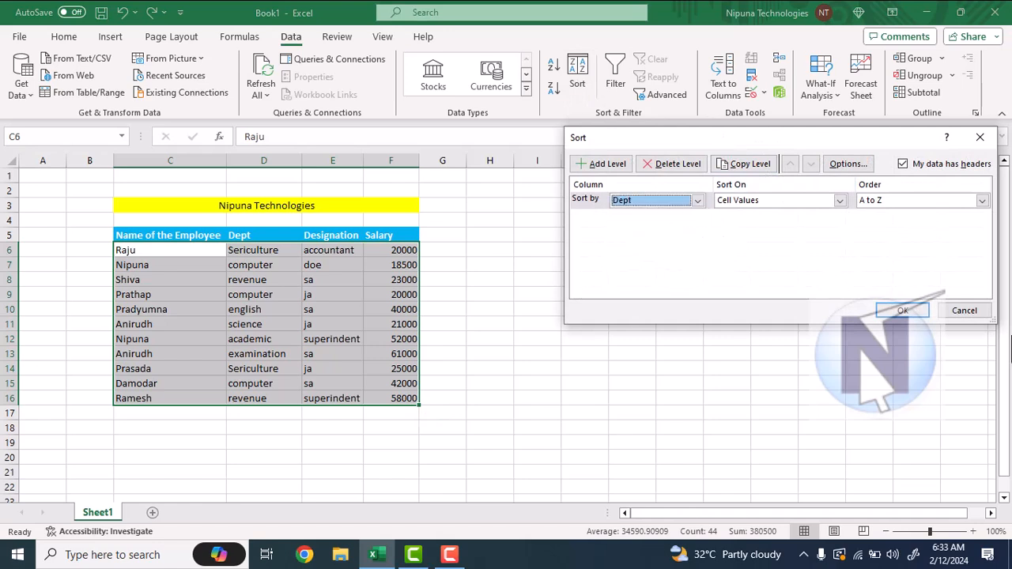
click(902, 310)
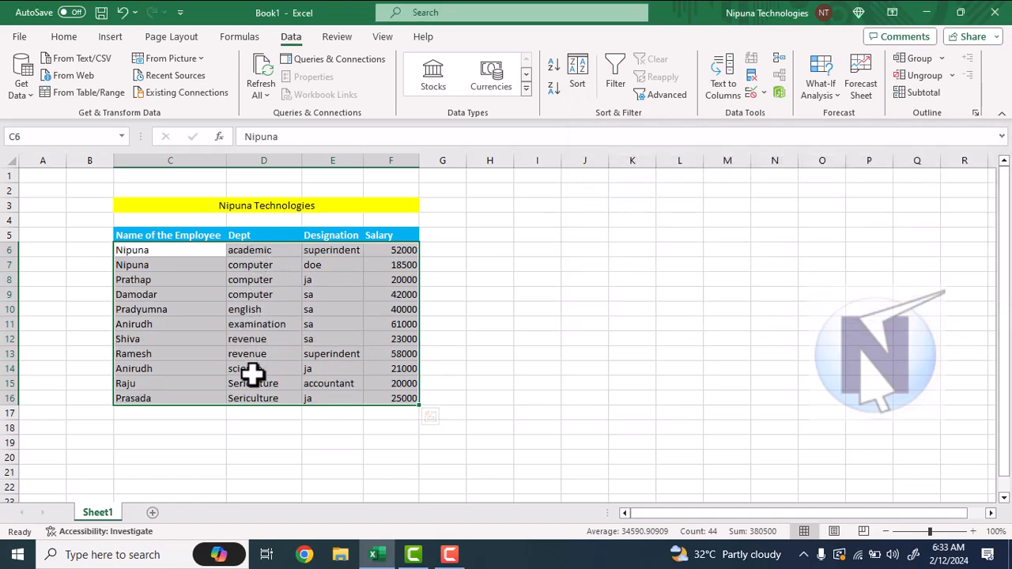
key(ctrl+q)
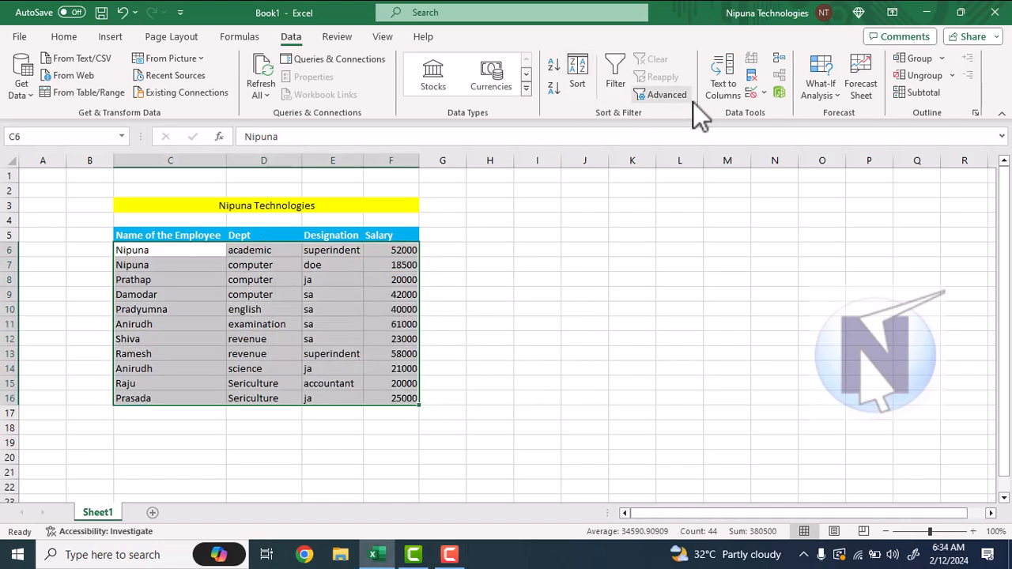
Step: Undo the sort by Dept and sort the employee records by Name of the Employee in A to Z order
click(591, 80)
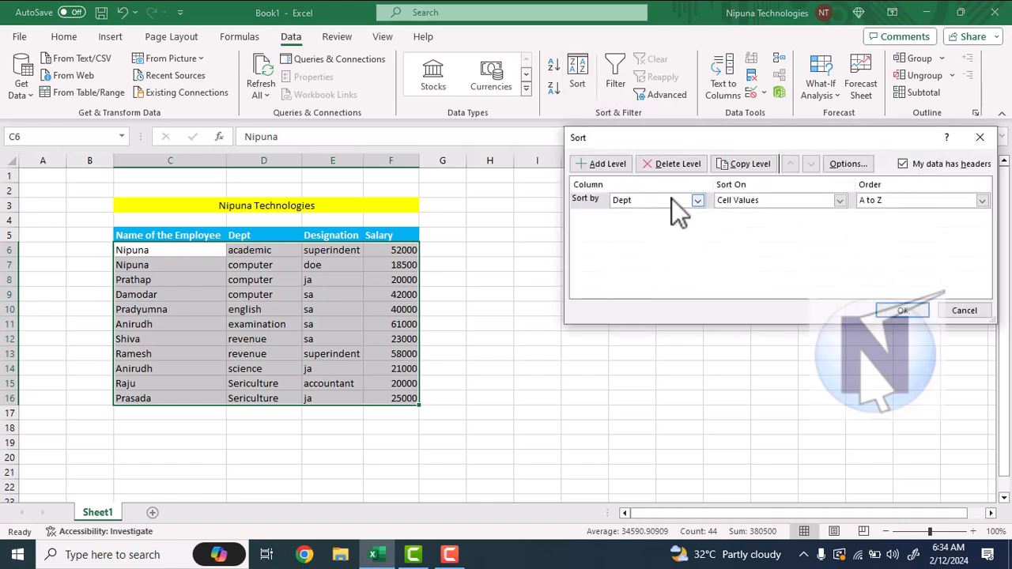
click(963, 310)
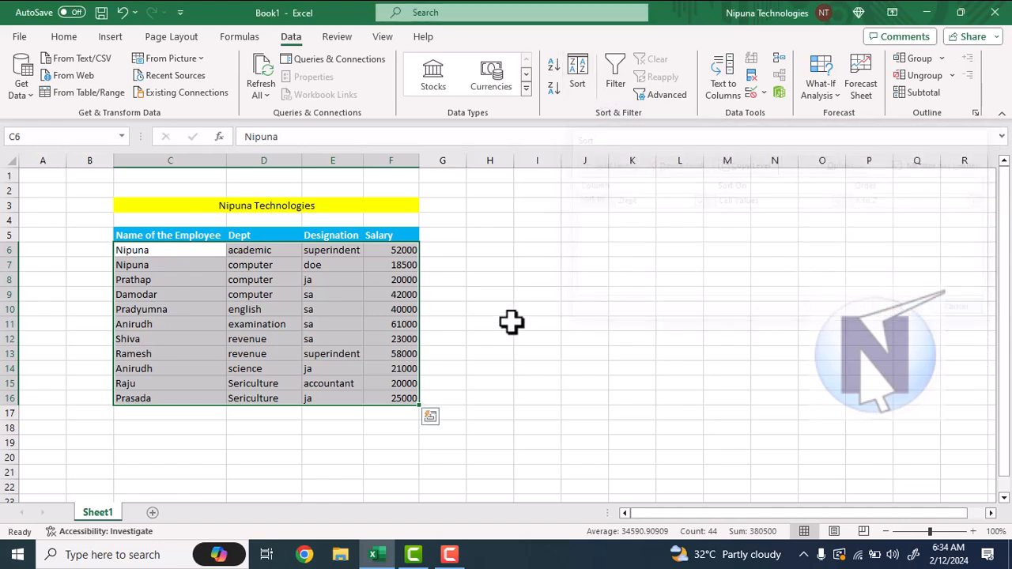
click(508, 335)
key(ctrl+z)
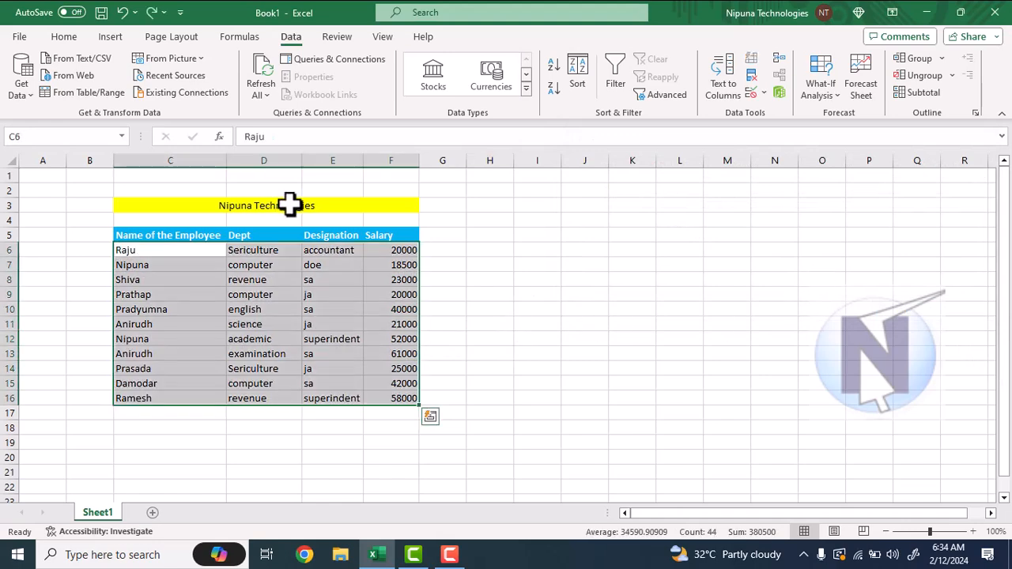
click(553, 64)
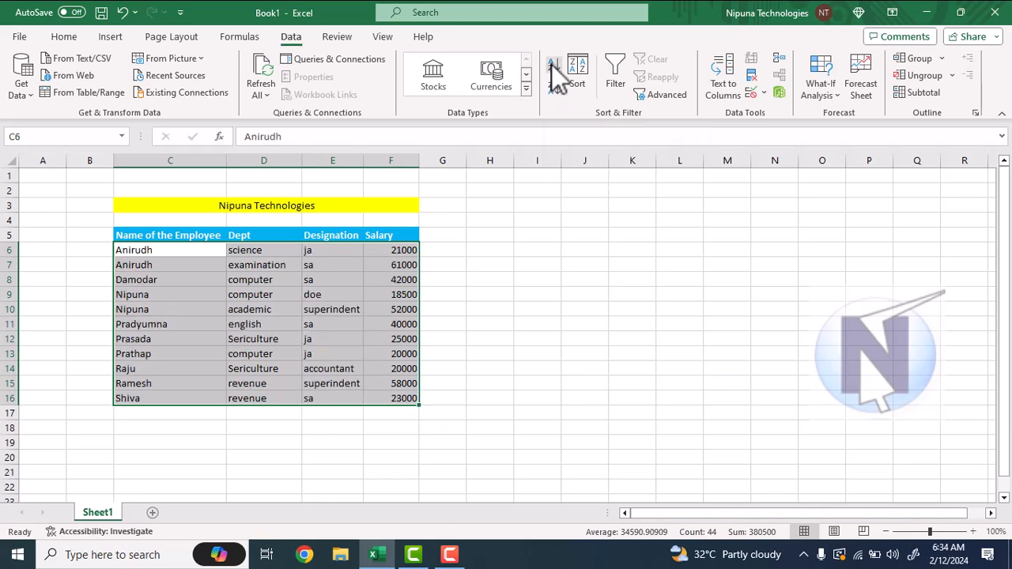
Step: Sort the employee records by Name of the Employee in Z to A order and undo that sort
click(553, 84)
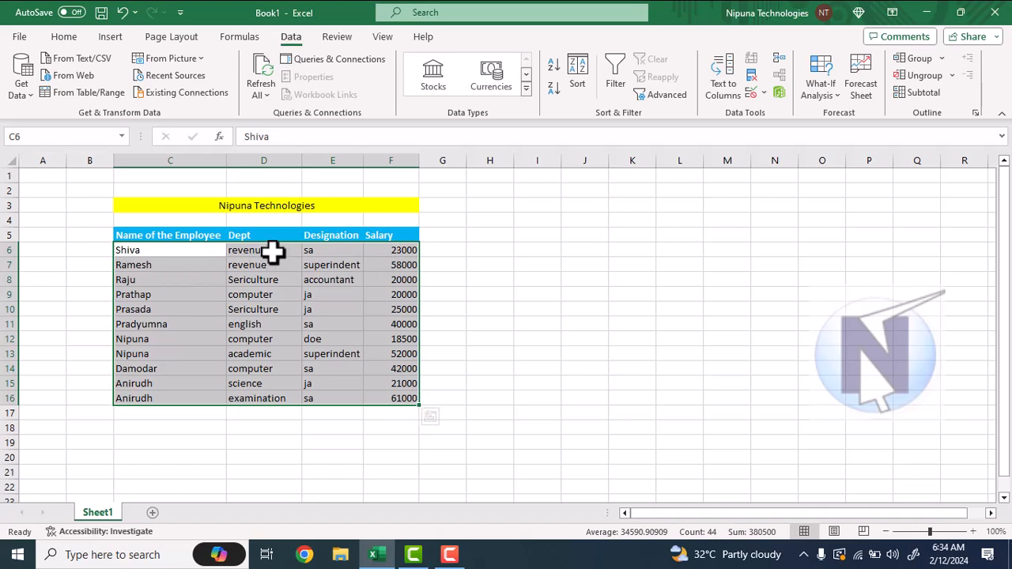
click(269, 283)
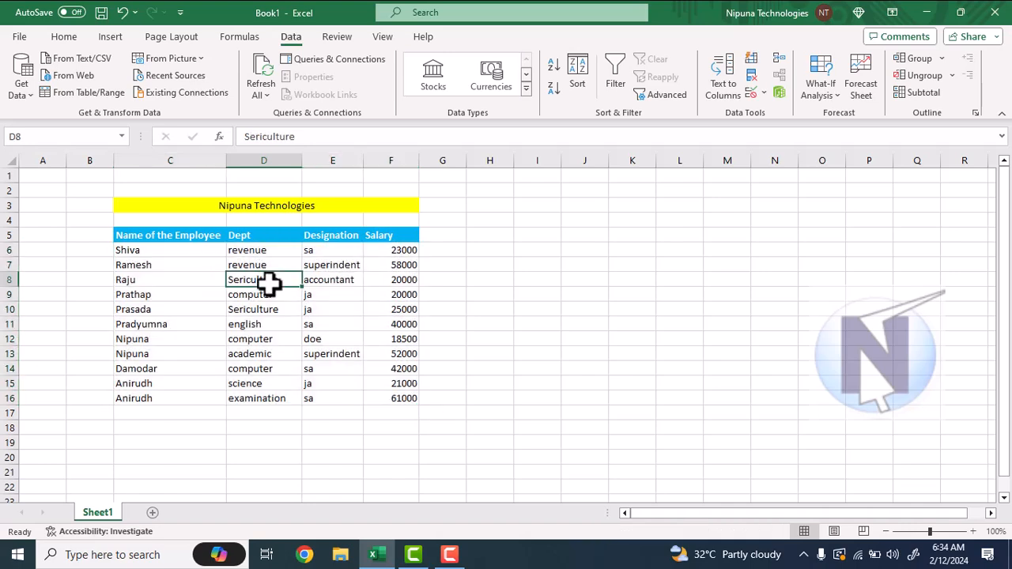
key(ctrl+z)
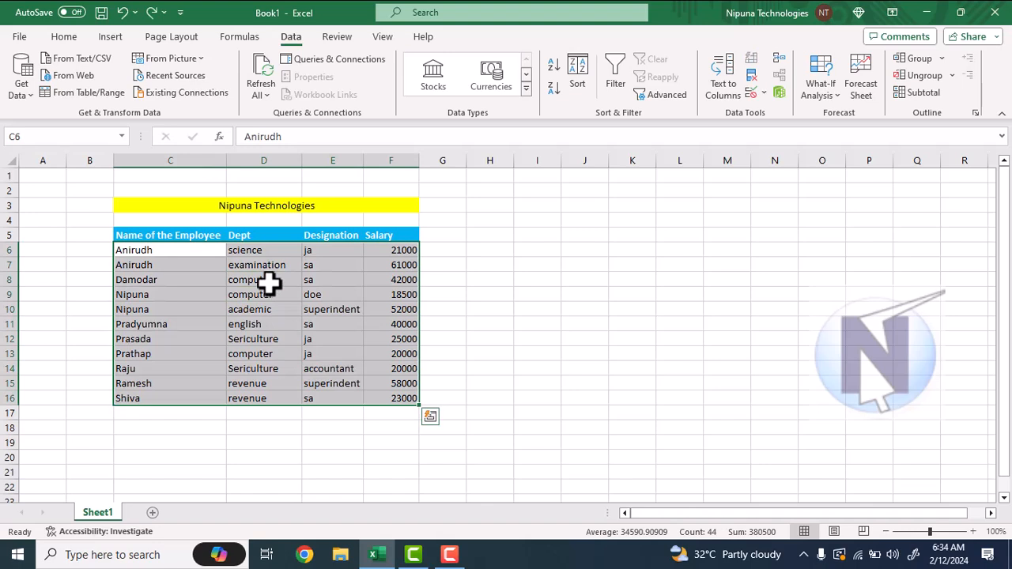
click(325, 261)
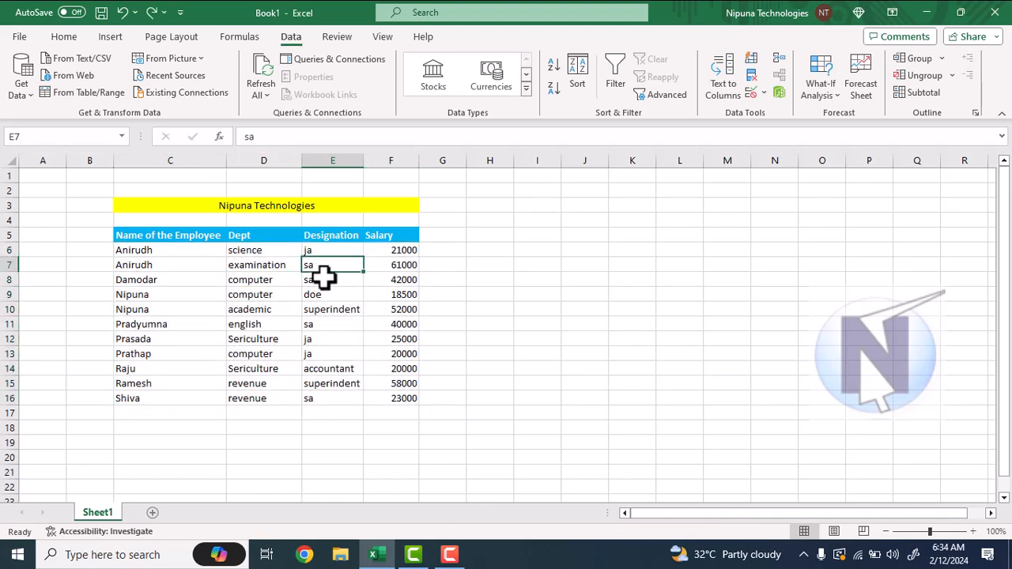
click(410, 267)
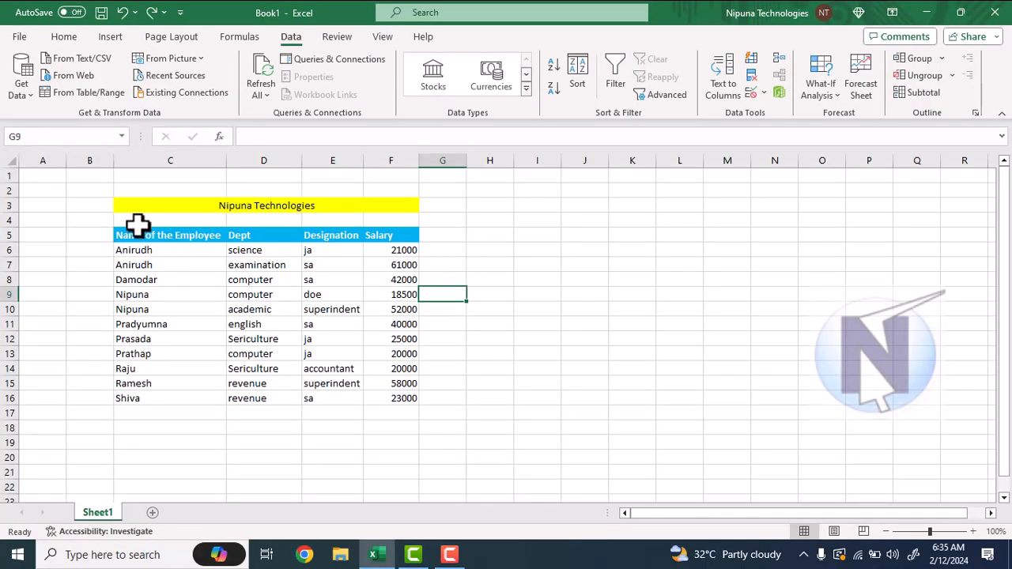
Step: Turn on filtering for the employee table's header row C5:F5
drag(136, 236, 391, 236)
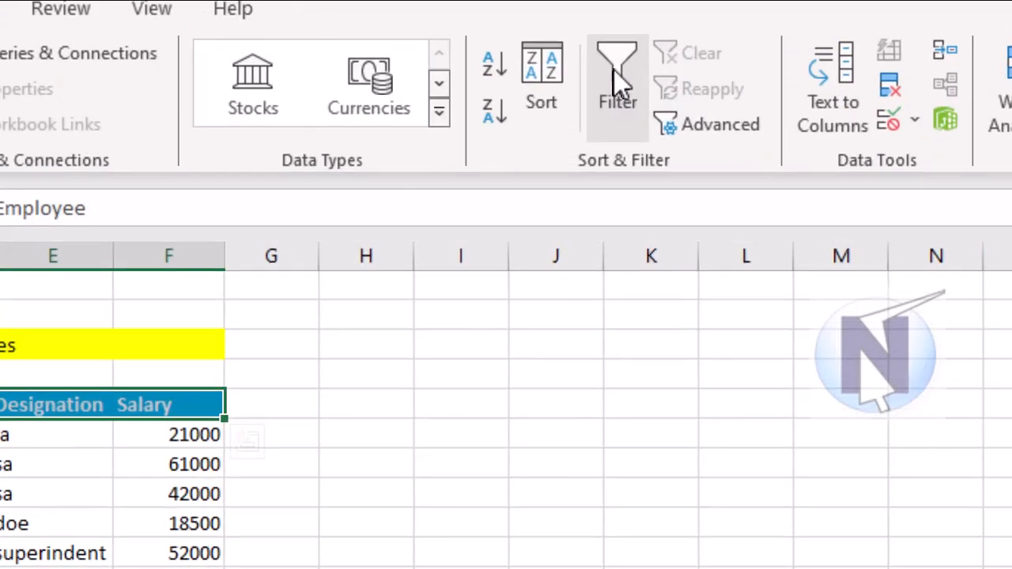
click(615, 73)
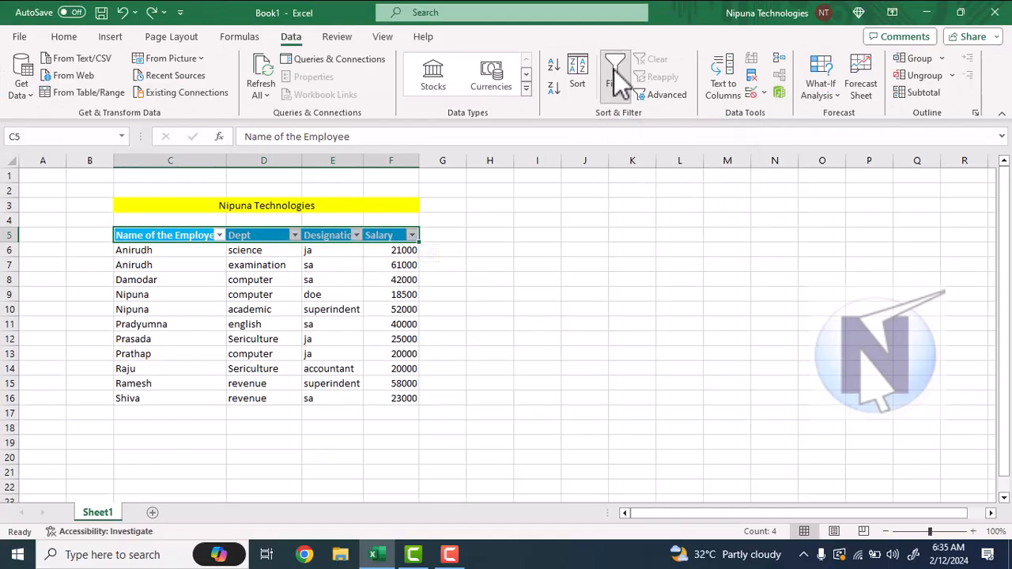
click(510, 338)
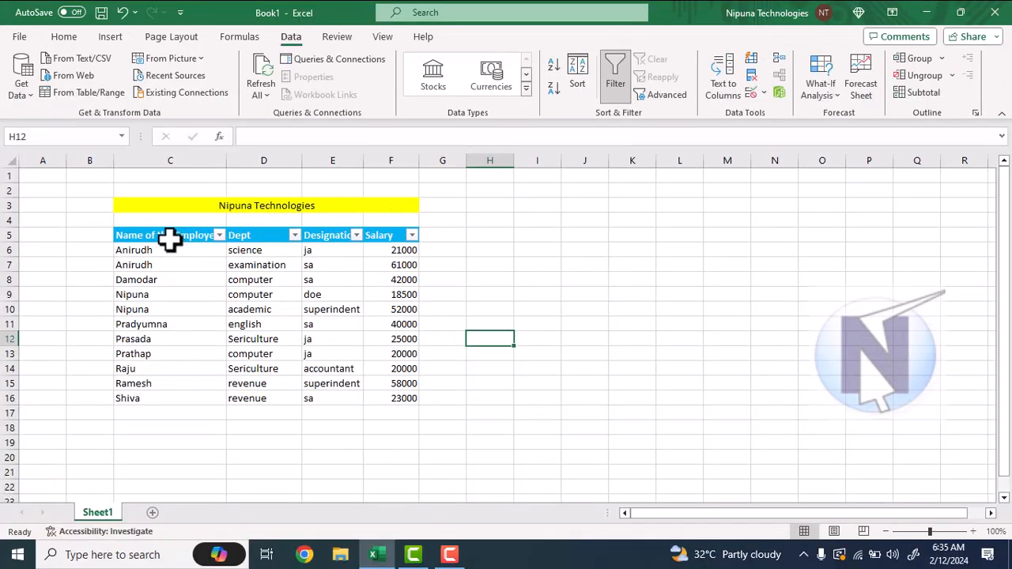
drag(170, 241, 413, 238)
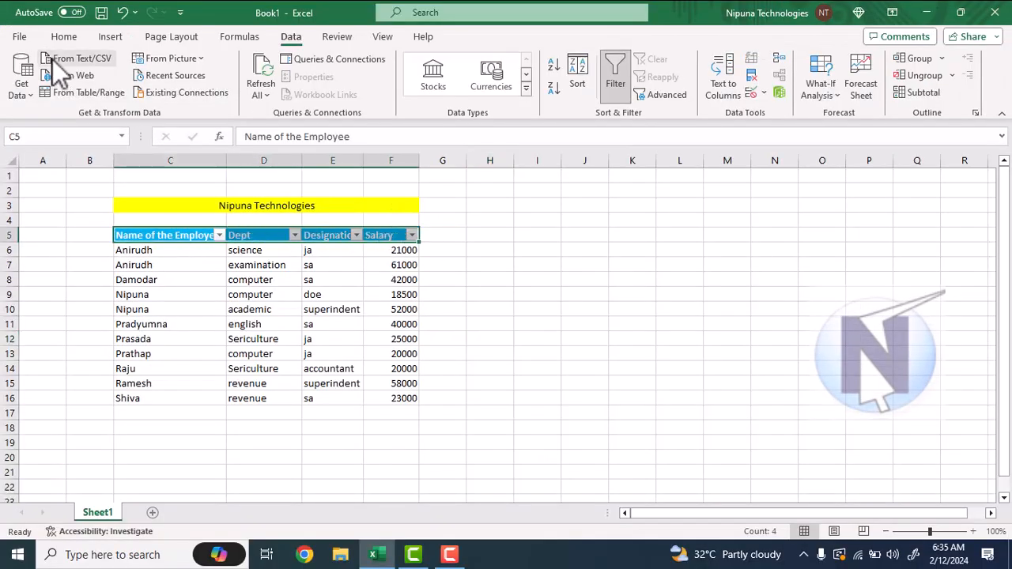
click(64, 37)
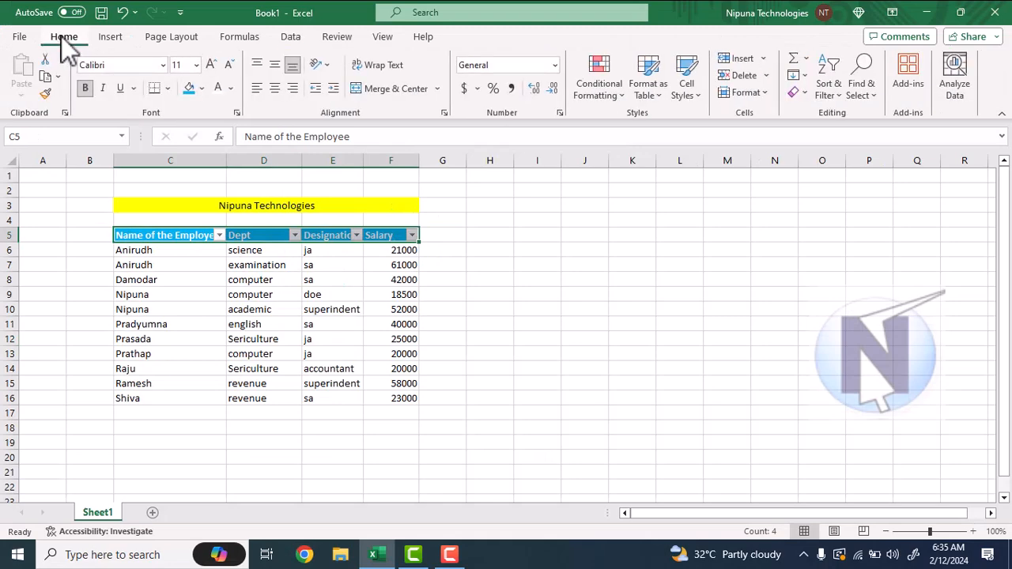
click(840, 94)
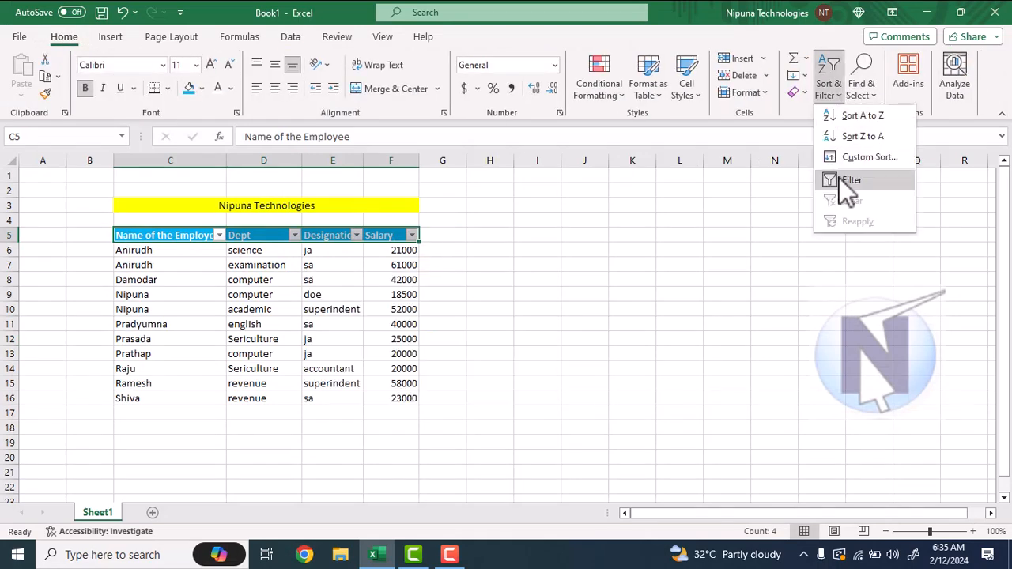
click(654, 293)
click(290, 38)
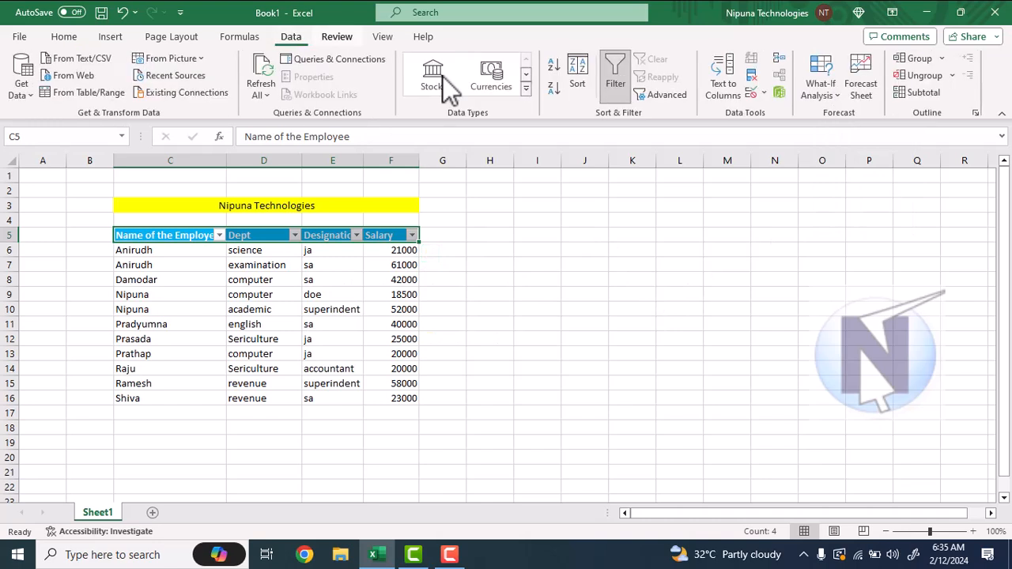
click(506, 278)
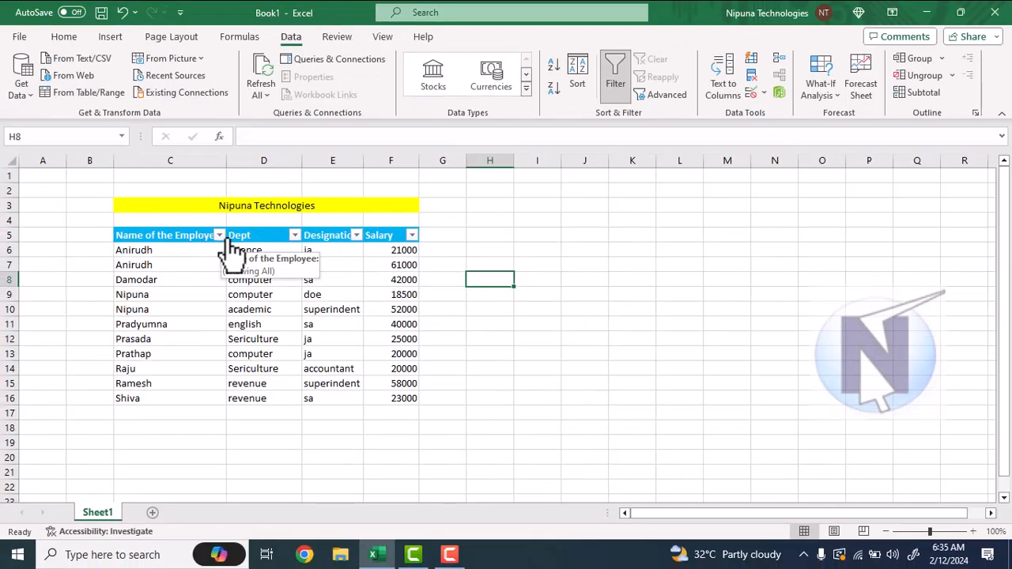
Step: Filter the Name of the Employee column to show only the records of the employee named in C9:C10
click(221, 236)
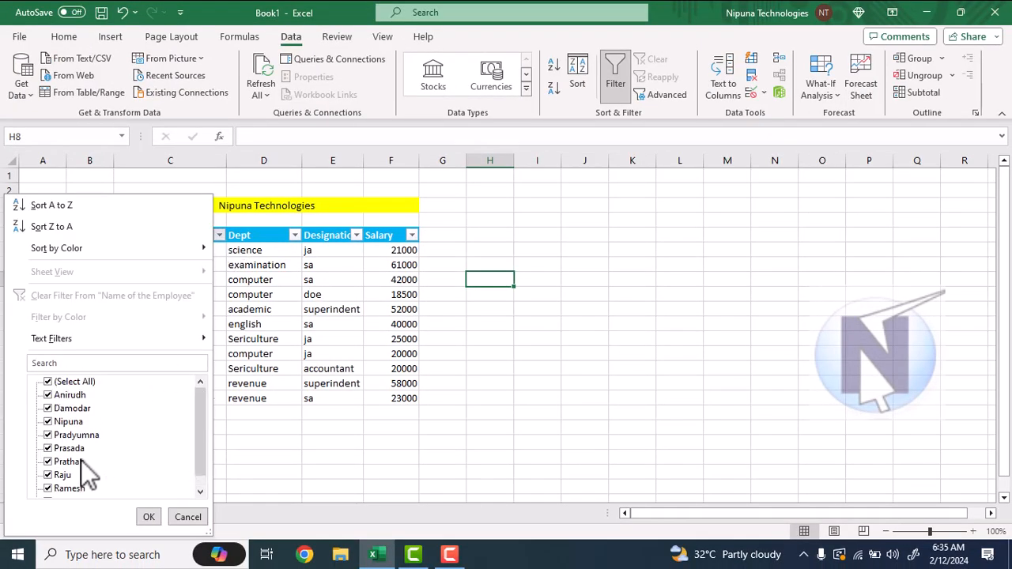
scroll(67, 479, down, 1)
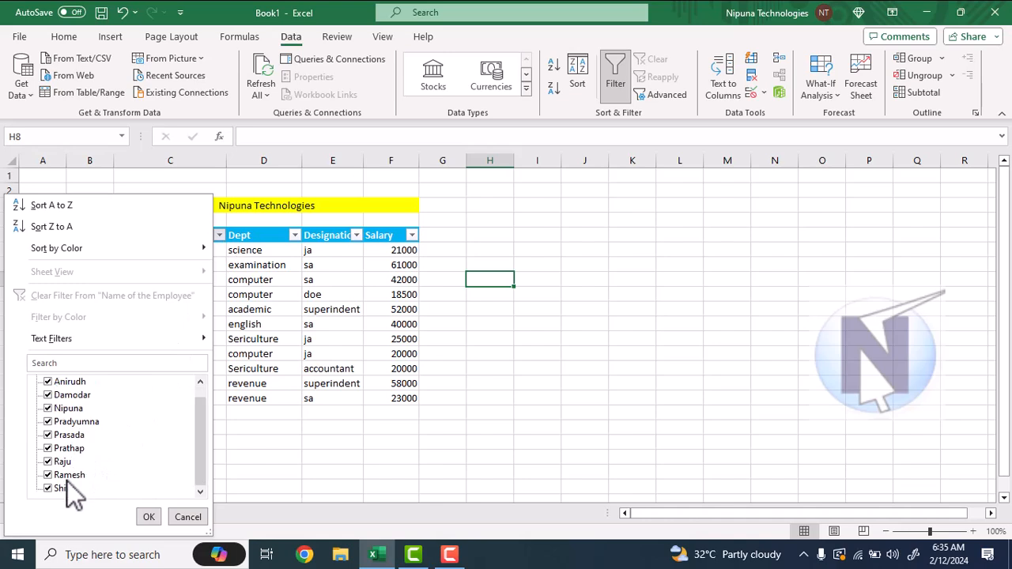
scroll(66, 479, up, 1)
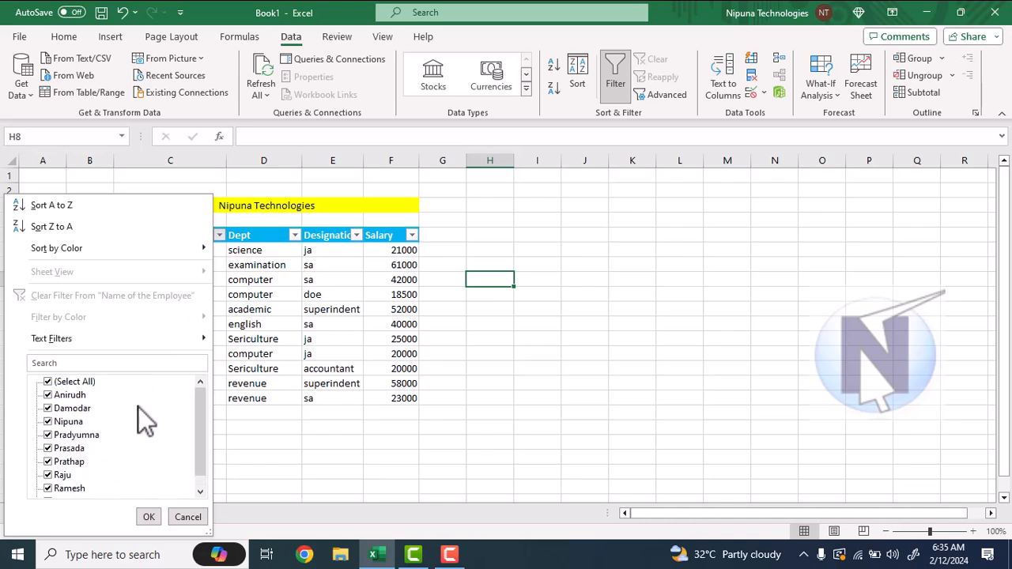
click(190, 516)
click(220, 234)
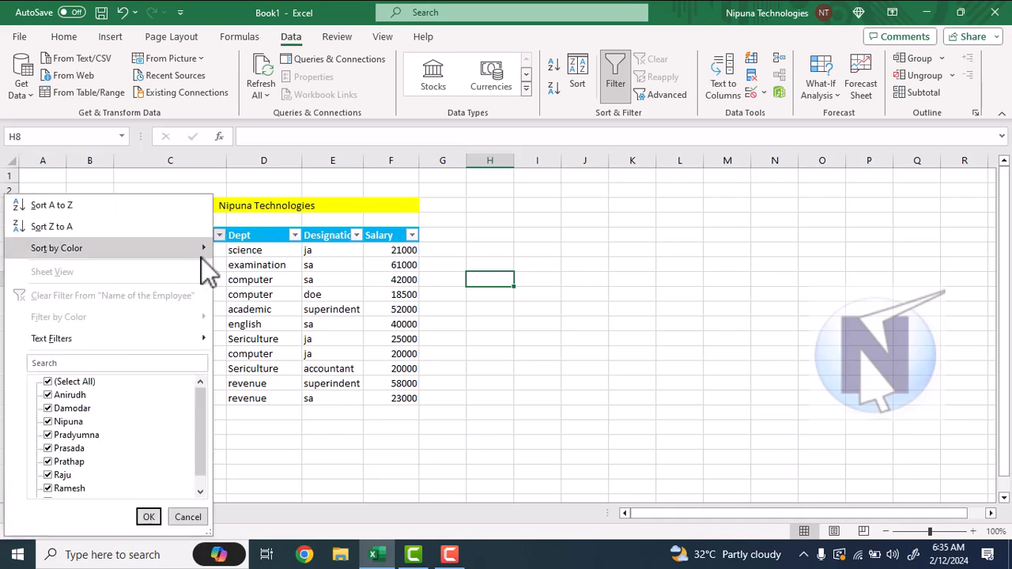
click(48, 382)
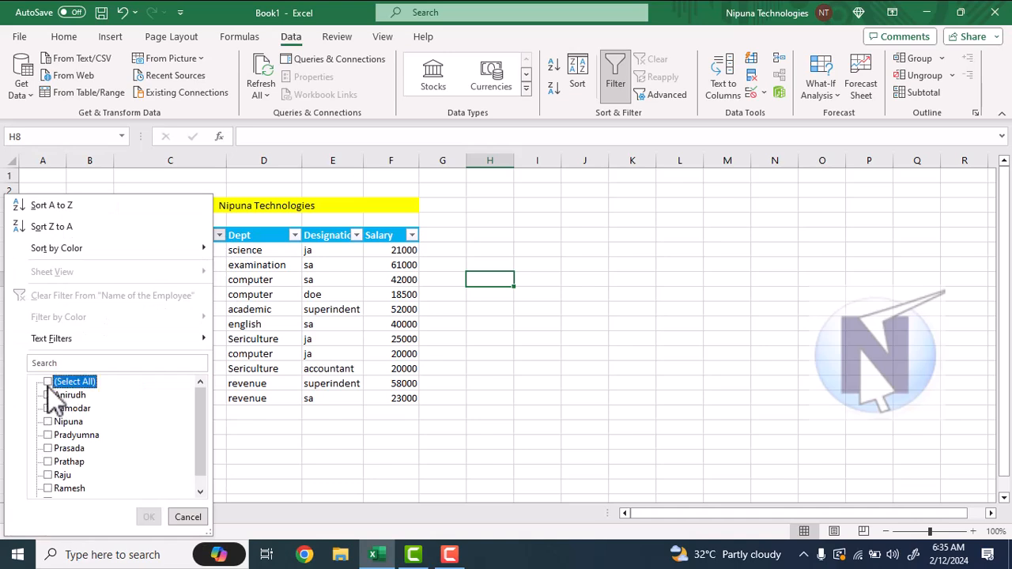
click(49, 422)
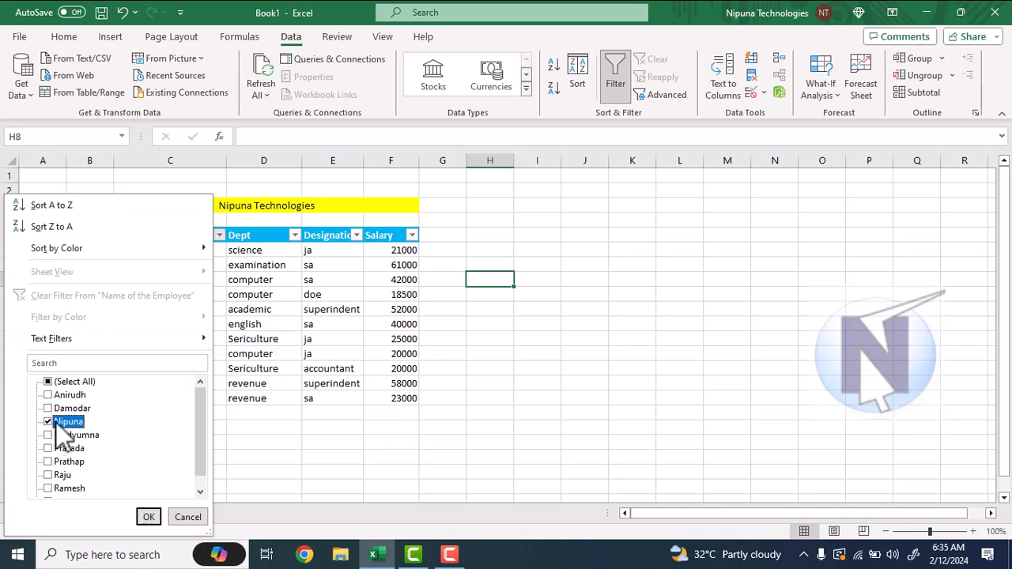
click(157, 515)
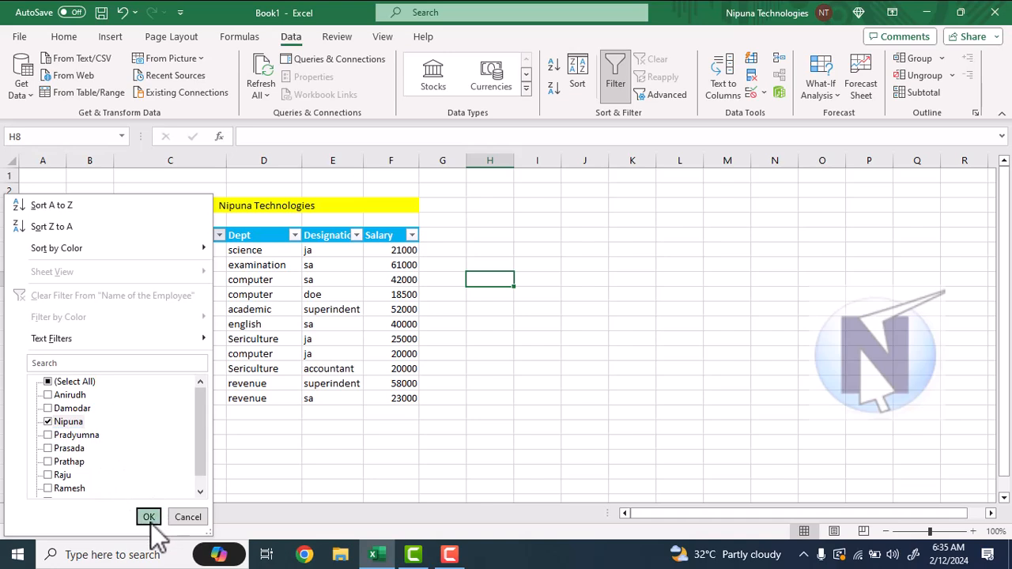
click(150, 518)
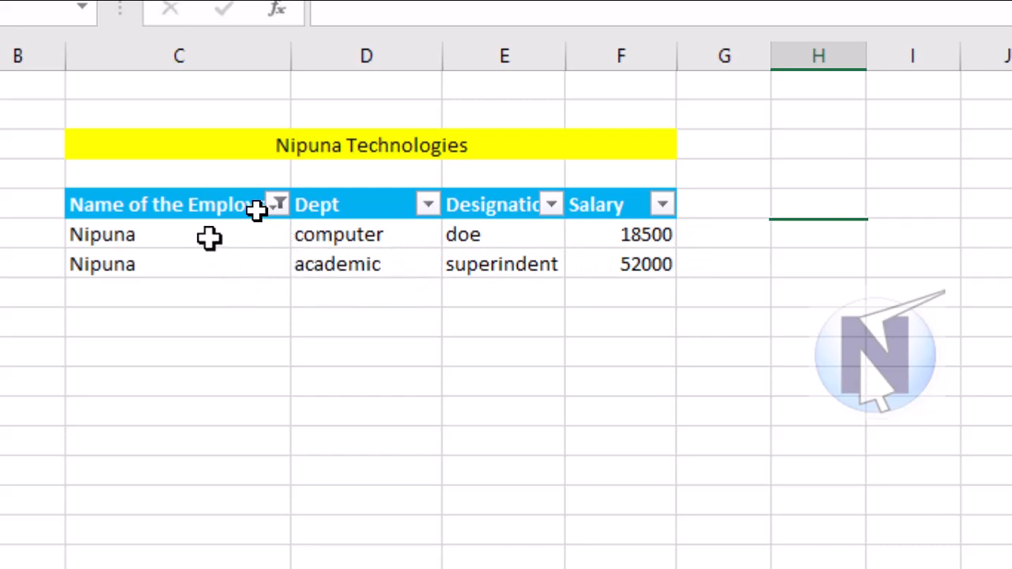
Step: Show all employee records again by selecting every name in the Name of the Employee filter
mouse_move(280, 213)
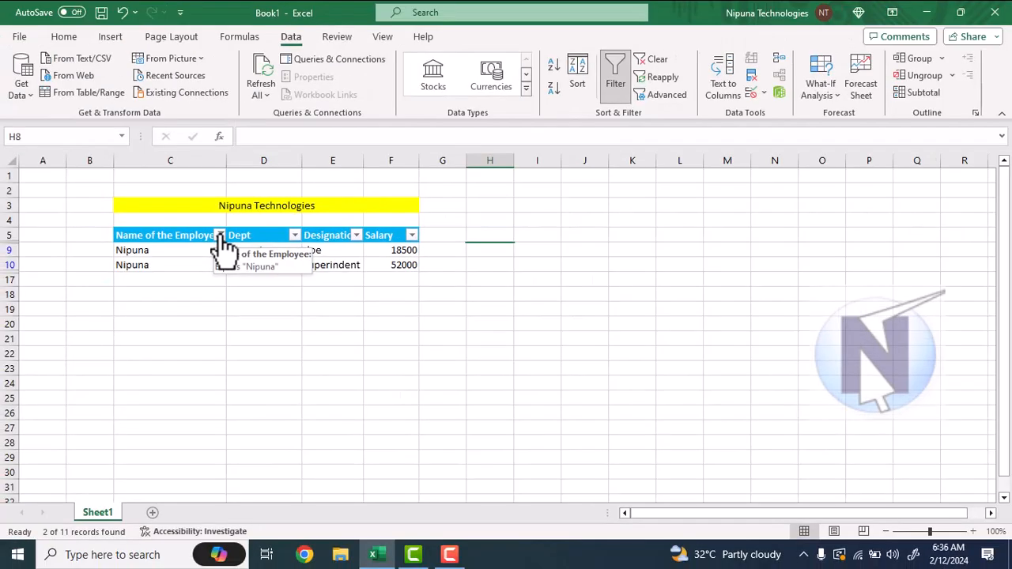
click(220, 236)
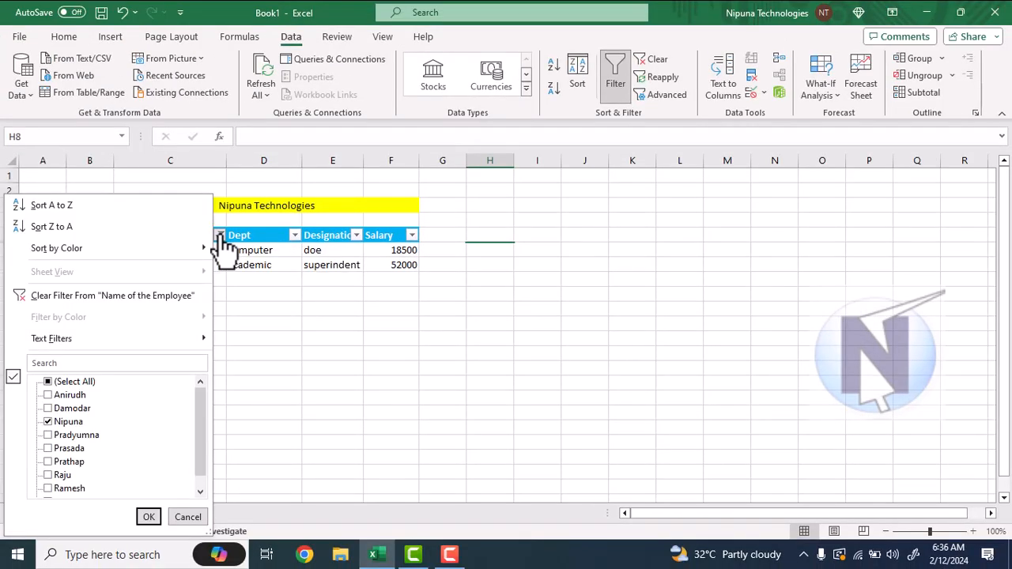
click(49, 383)
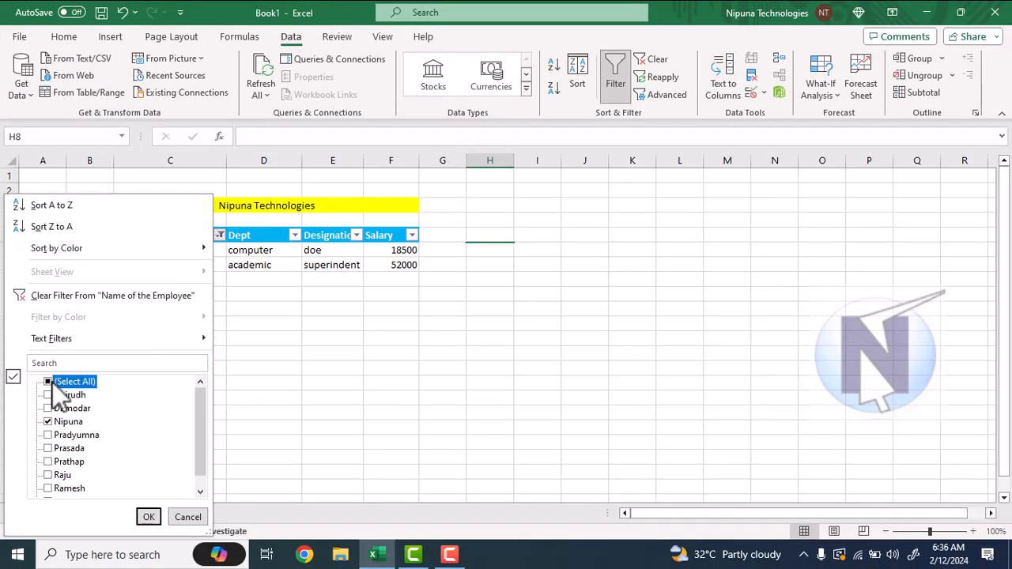
click(150, 518)
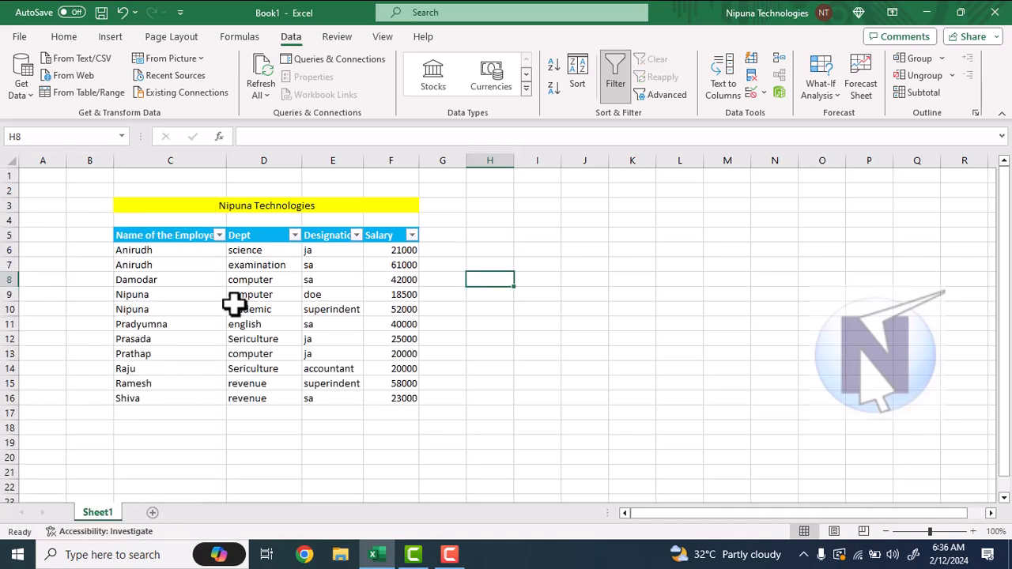
Step: Filter the Dept column to show only the computer department's records
click(294, 235)
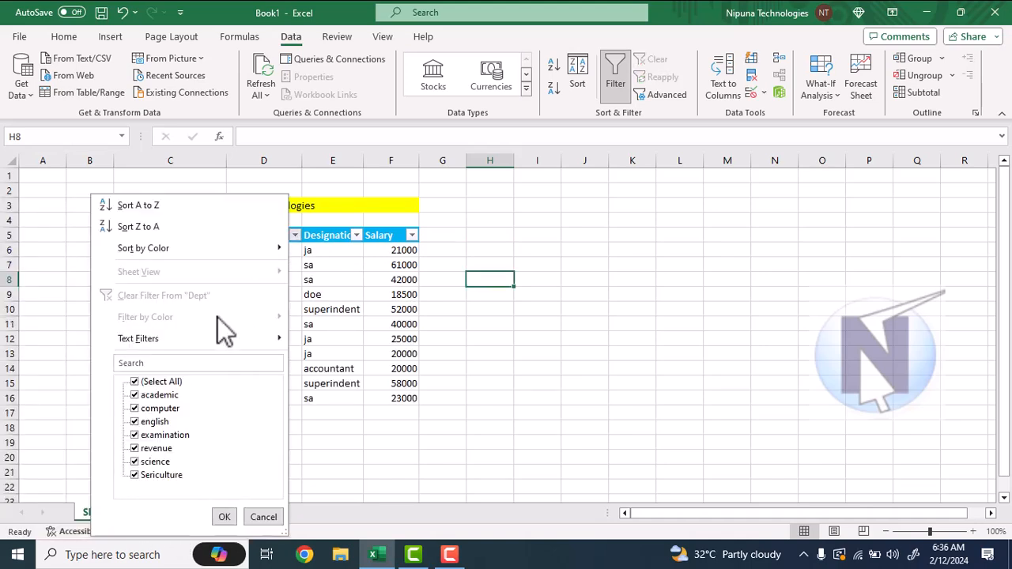
click(135, 382)
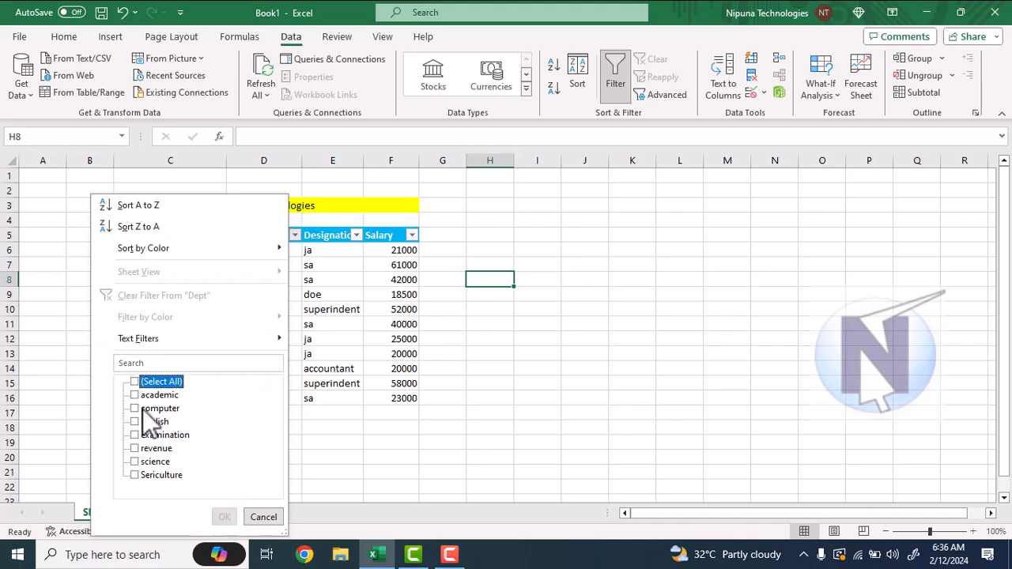
click(134, 408)
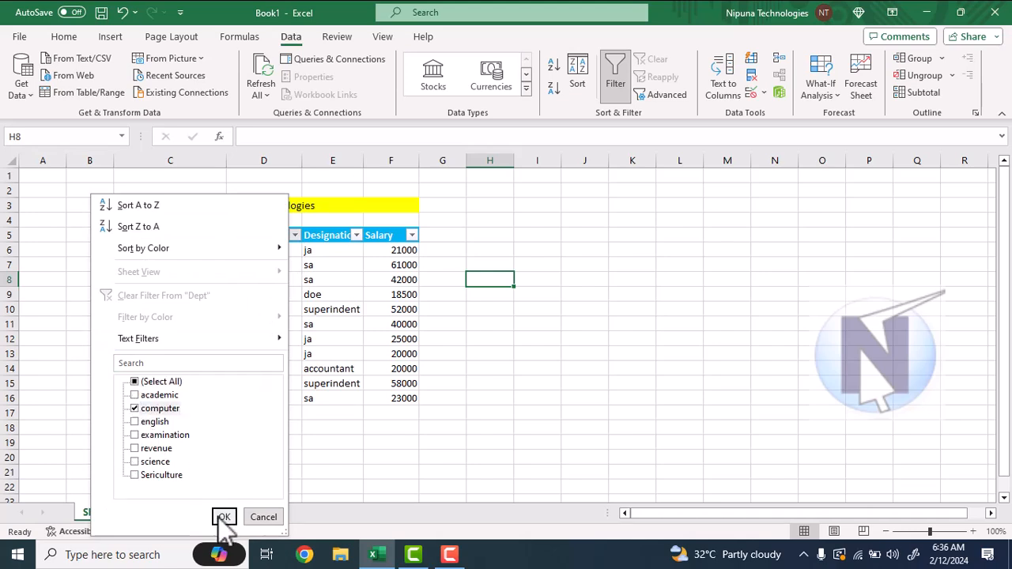
click(224, 517)
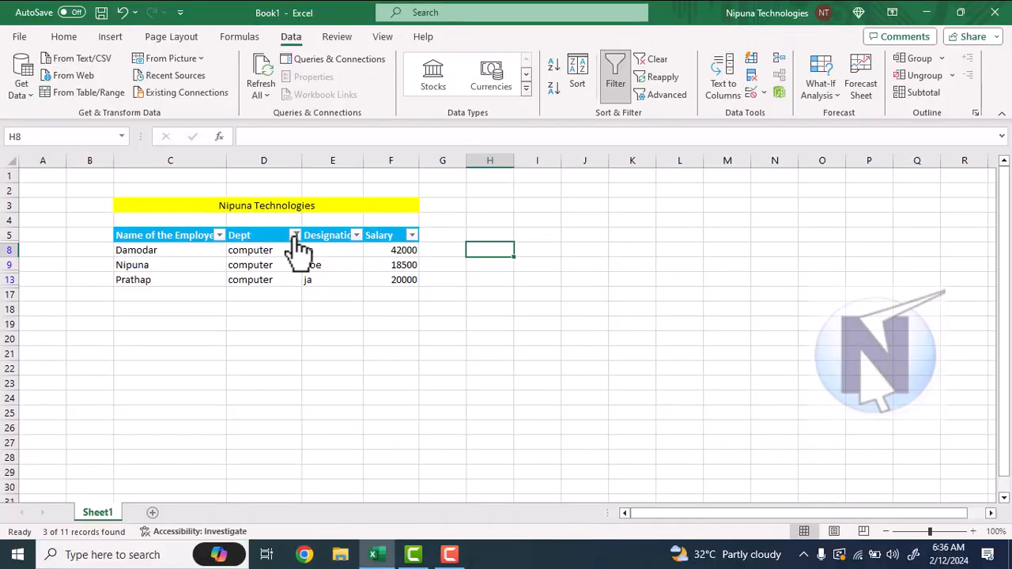
Step: Reselect all departments in the Dept filter to show every employee record
click(294, 234)
click(147, 382)
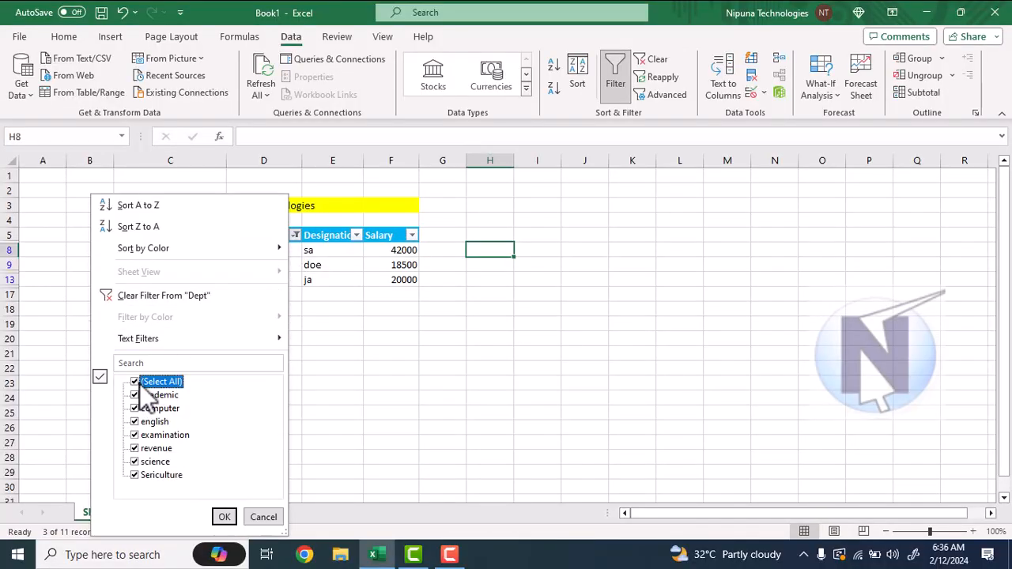
click(221, 516)
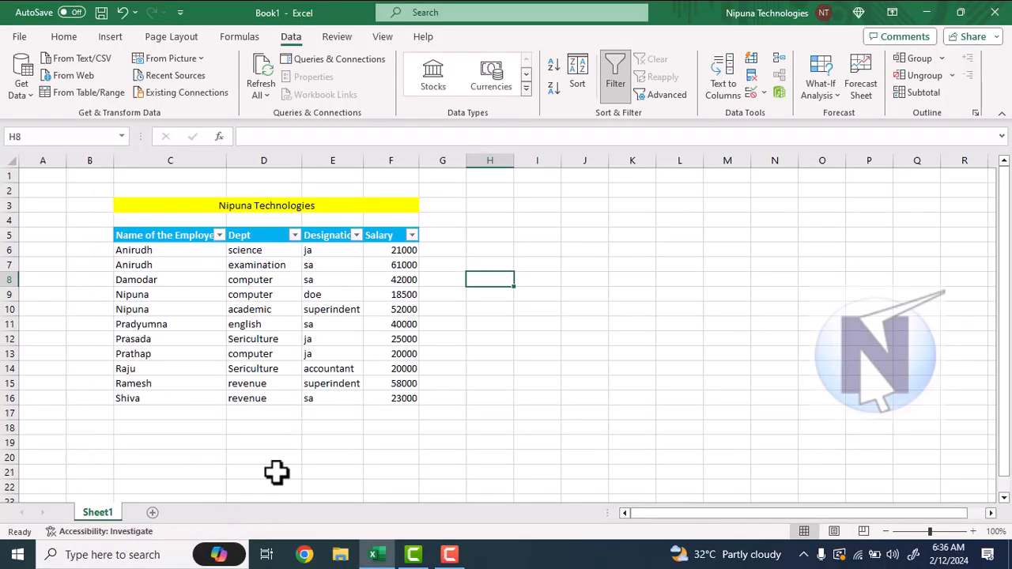
Step: Filter the Designation column to show only the records with the designation sa
click(356, 235)
click(203, 385)
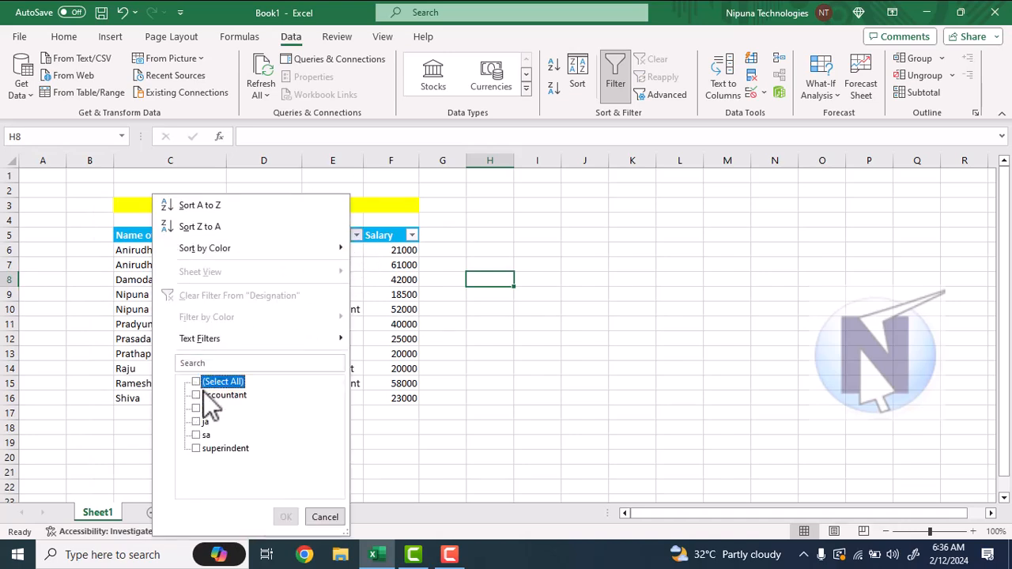
click(200, 409)
click(200, 408)
click(197, 436)
click(283, 516)
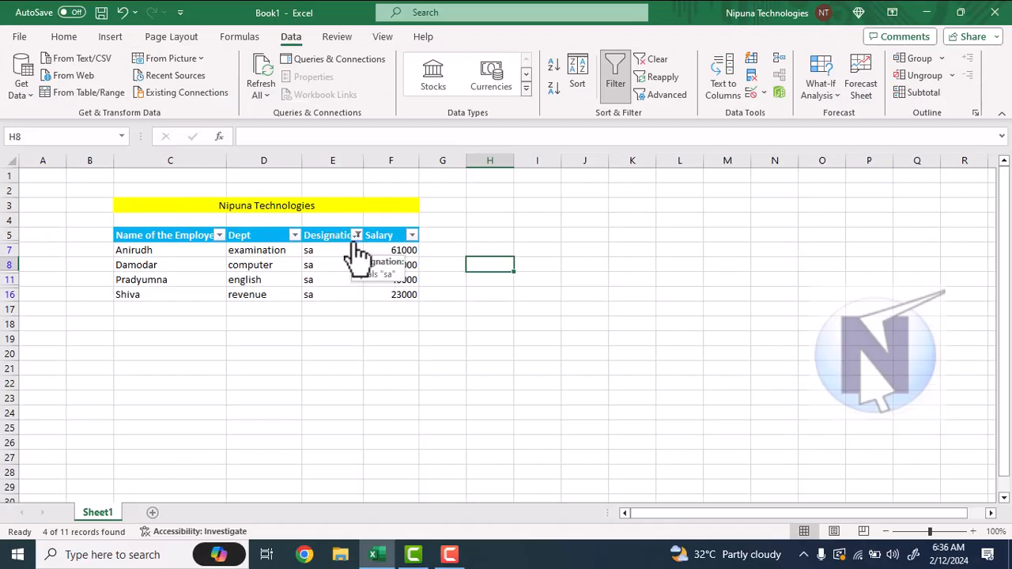
Step: Reselect all designations in the Designation filter to show every employee record
click(649, 195)
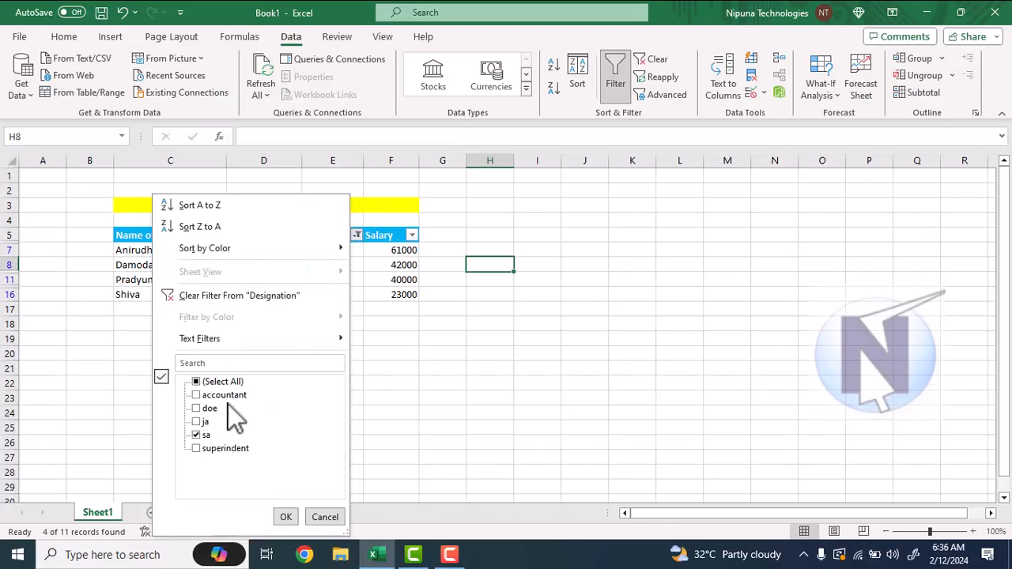
click(286, 517)
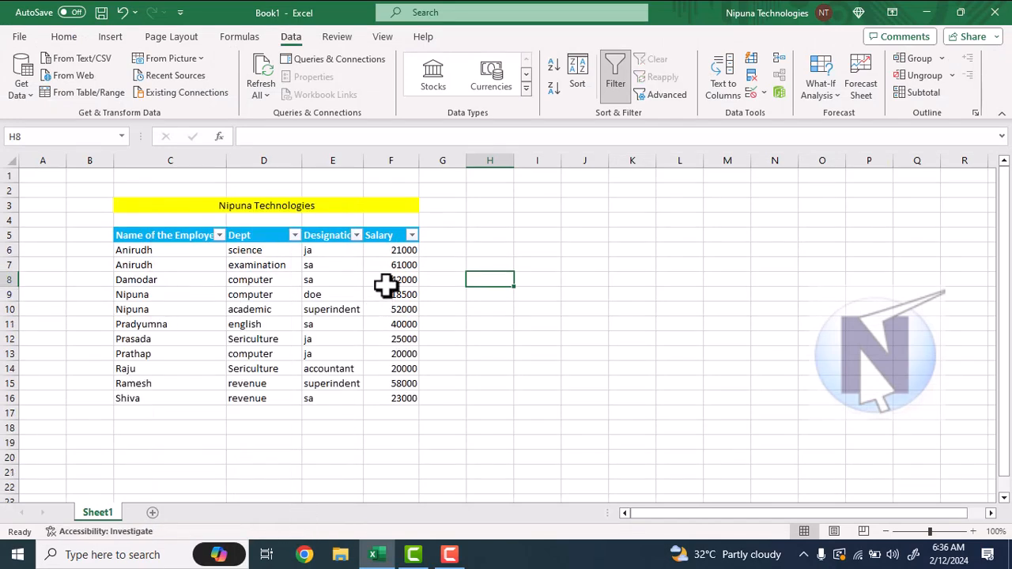
Step: Filter the Salary column to show only the records with a salary of 20000
click(411, 235)
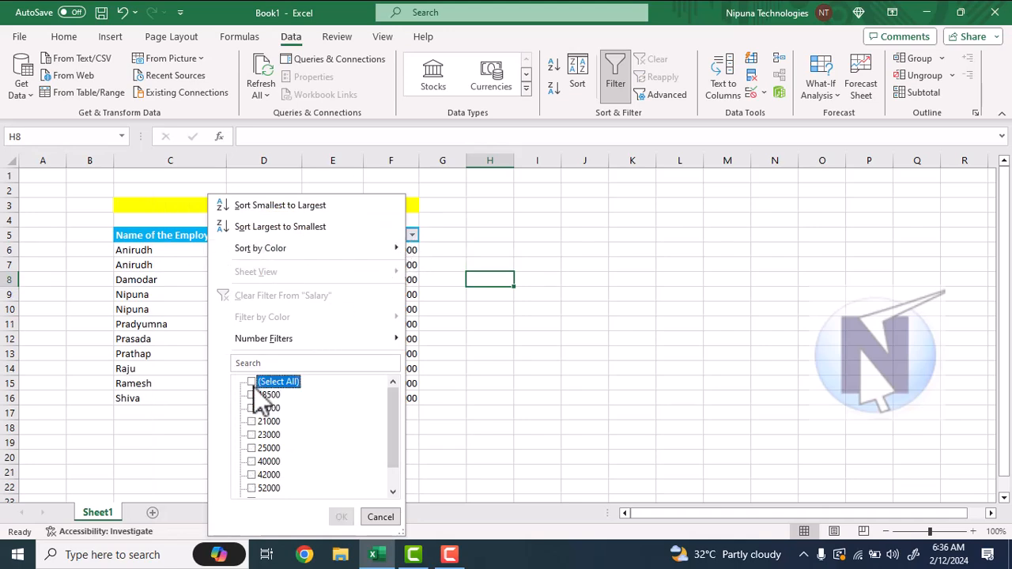
click(251, 408)
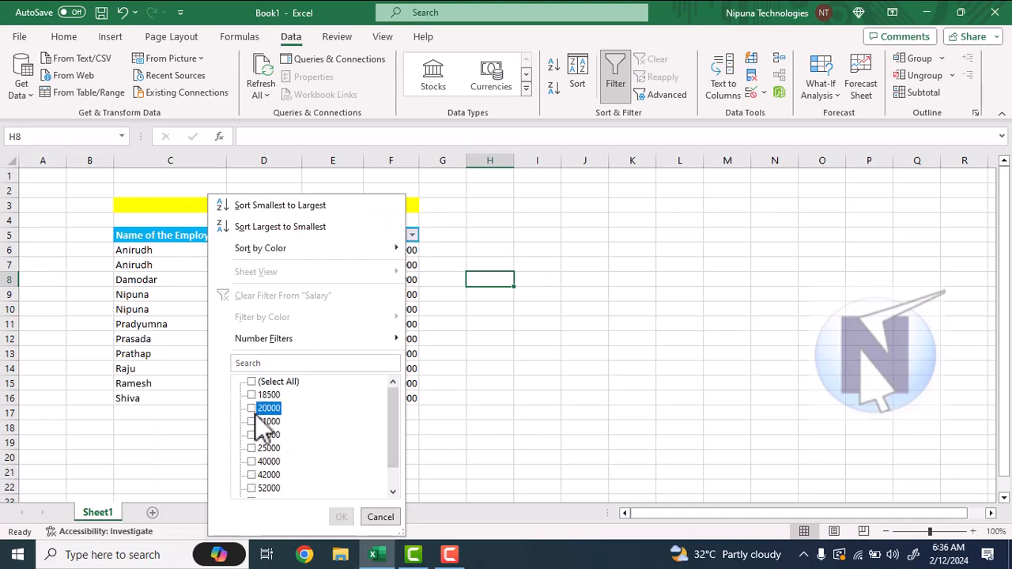
click(340, 517)
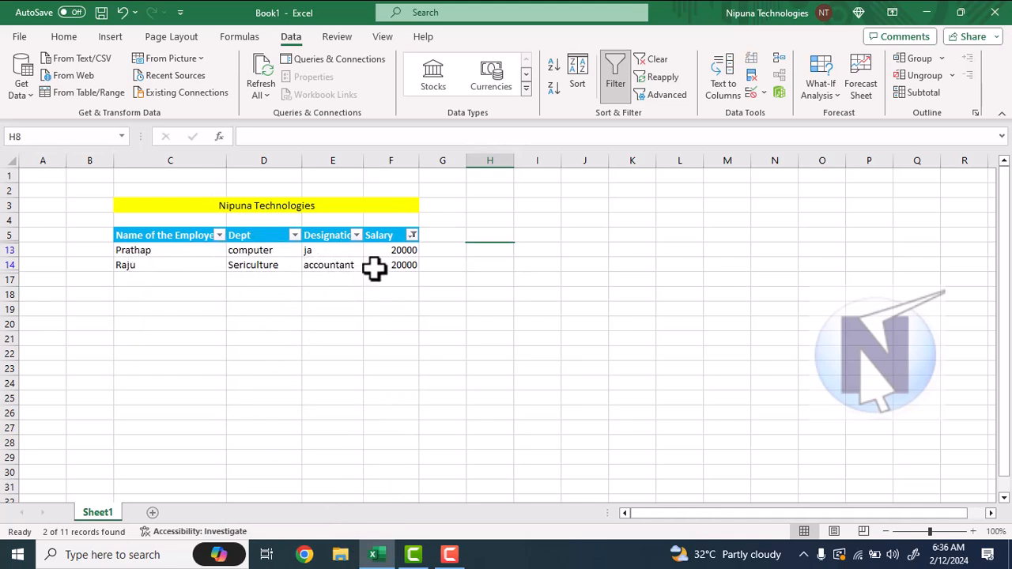
Step: Reselect all values in the Salary filter to show every employee record
click(412, 234)
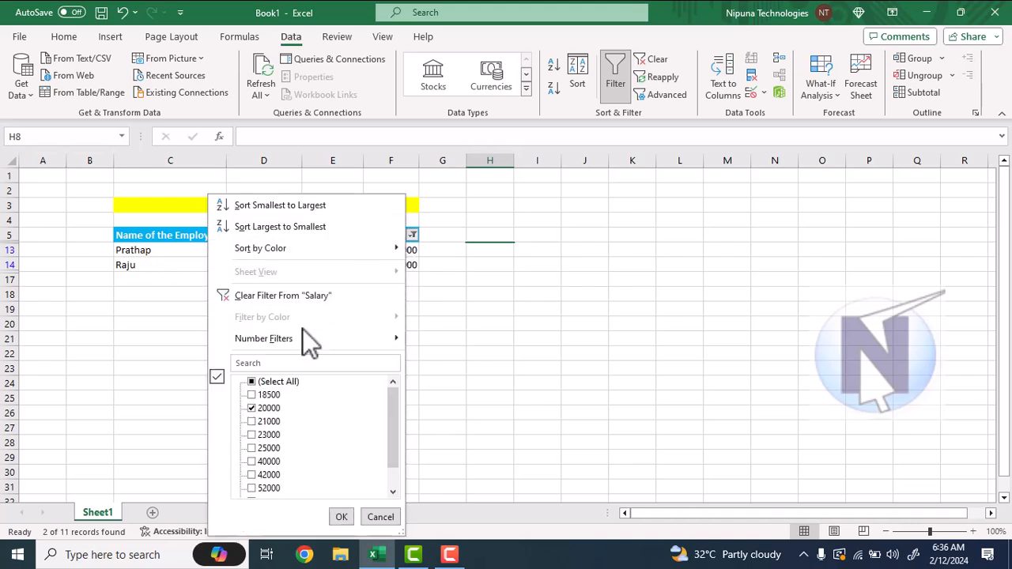
click(252, 383)
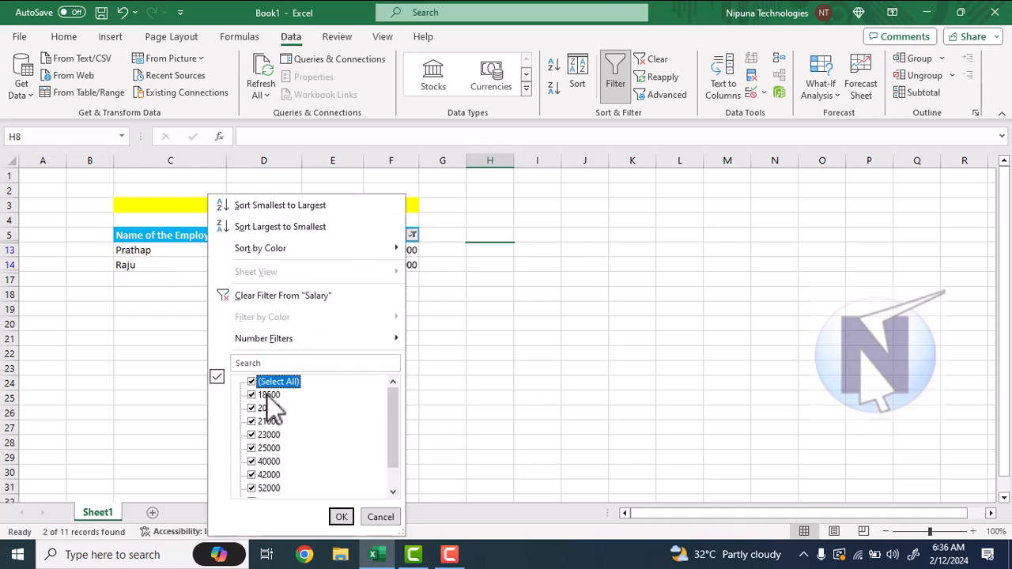
click(342, 517)
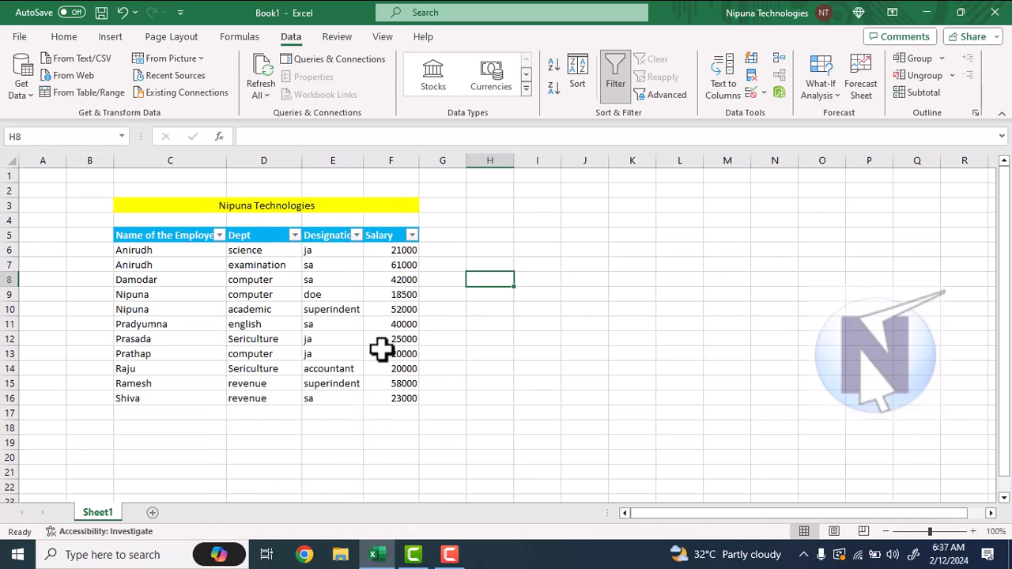
click(412, 235)
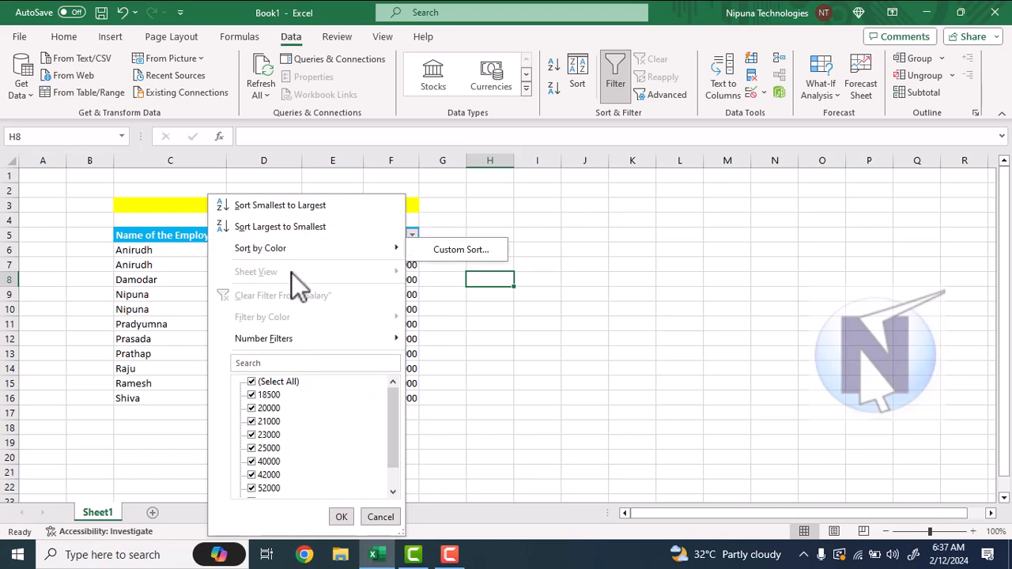
mouse_move(291, 342)
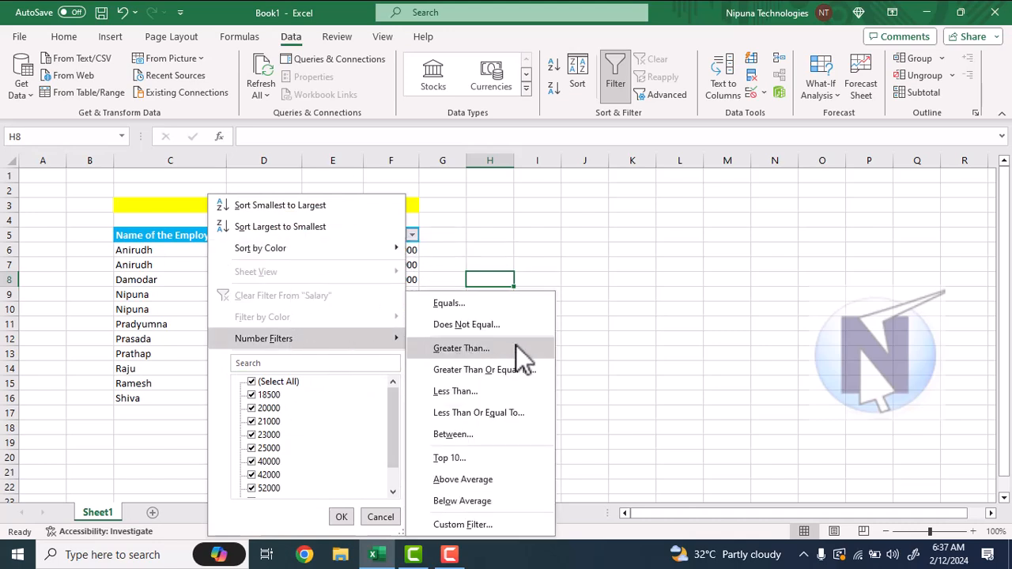
click(476, 352)
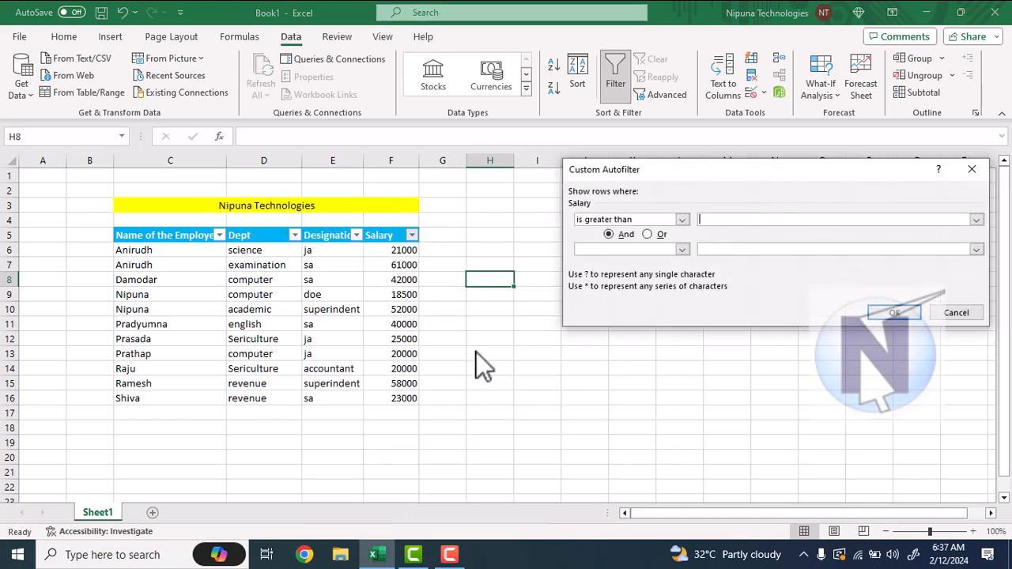
text(25000)
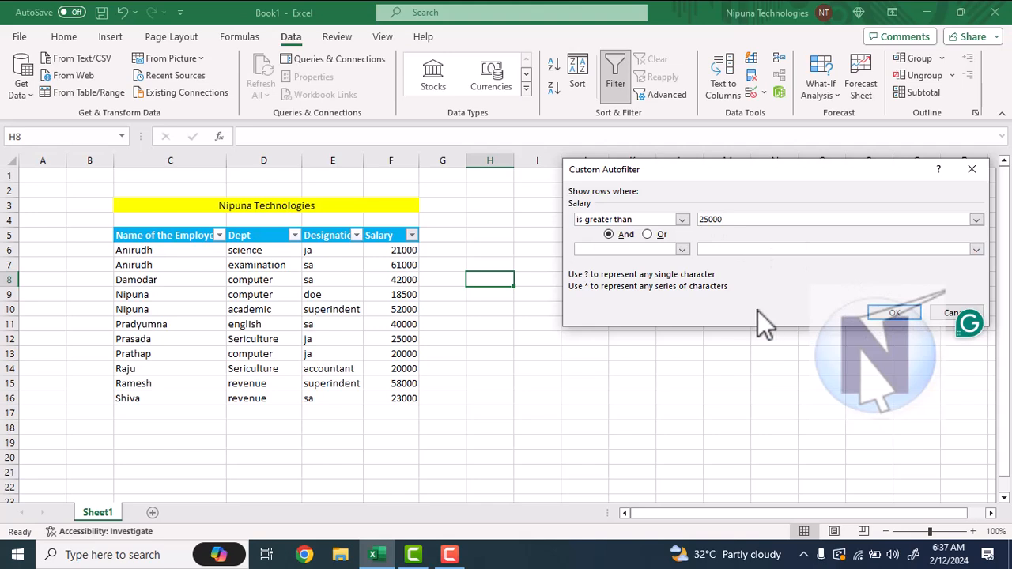
key(Escape)
Step: Apply a Greater Than number filter to the Salary column to show only salaries above 25000
click(392, 245)
click(394, 237)
click(412, 235)
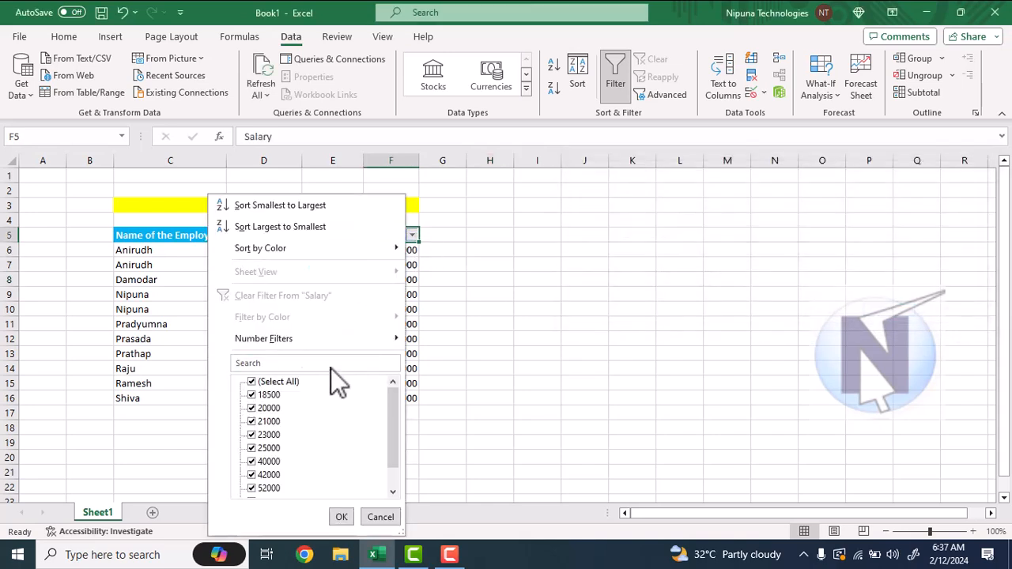
mouse_move(337, 342)
click(489, 353)
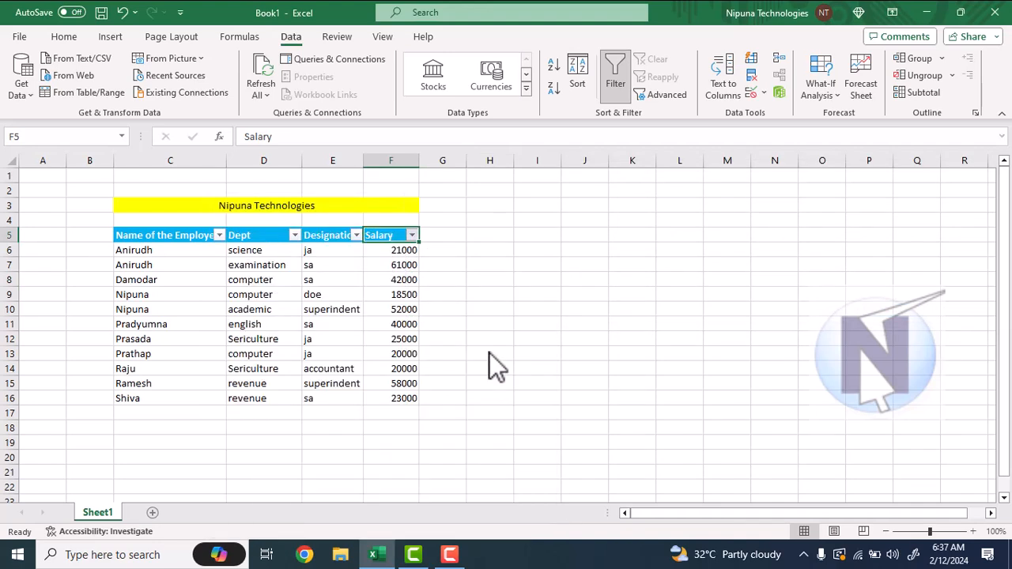
text(25)
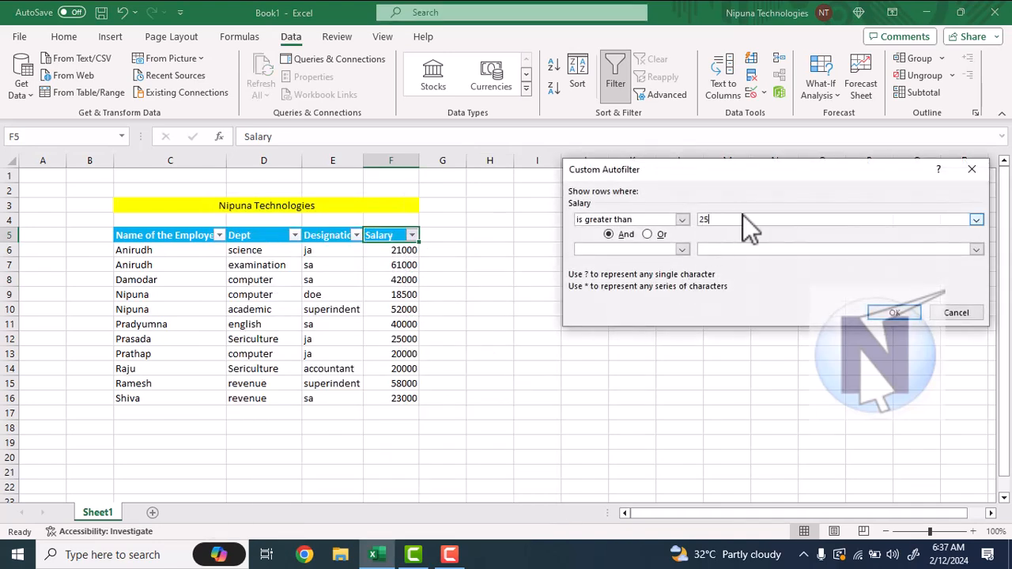
text(000)
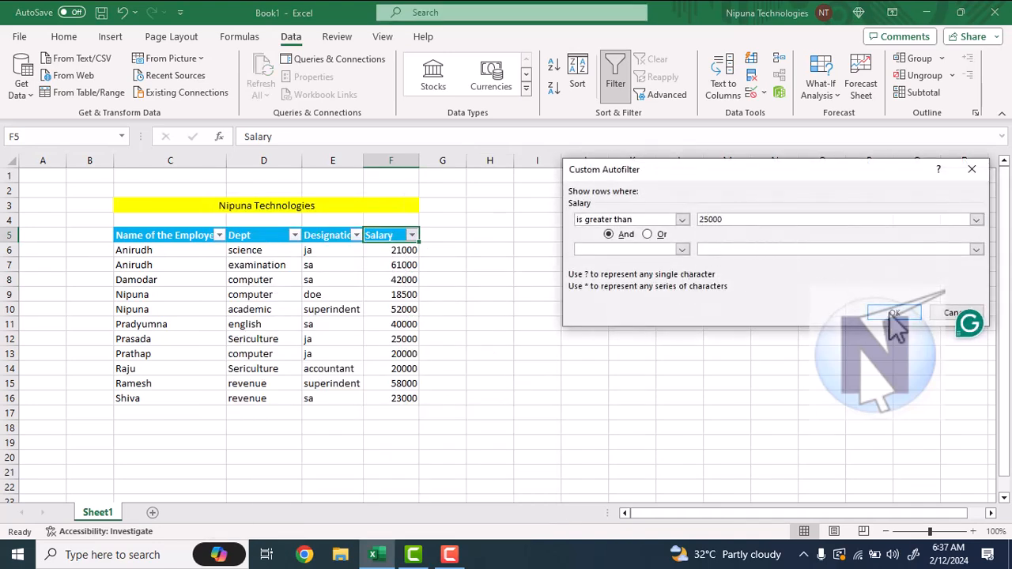
click(894, 313)
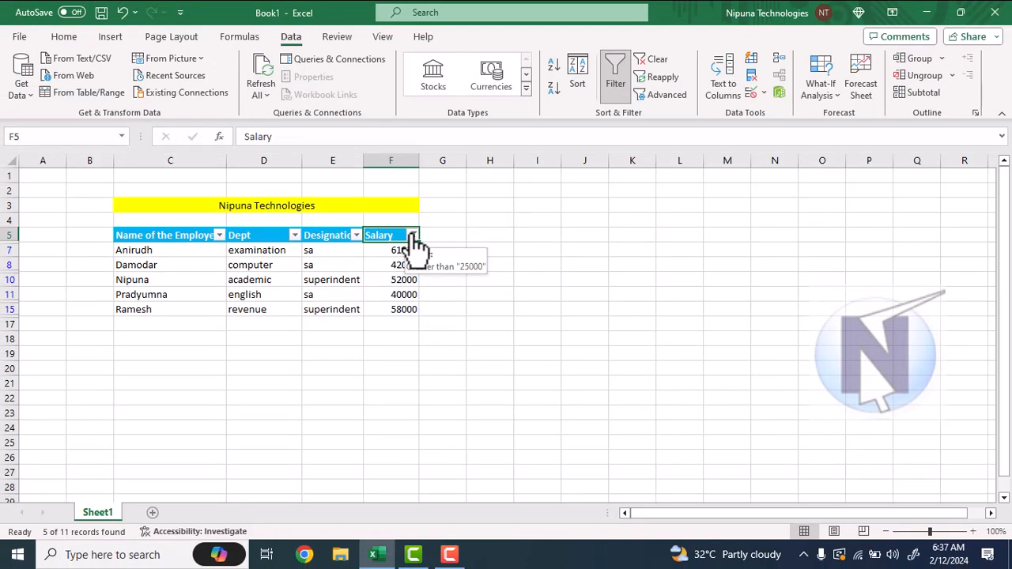
Step: Change the Salary column's number filter to Less Than 25000
click(411, 235)
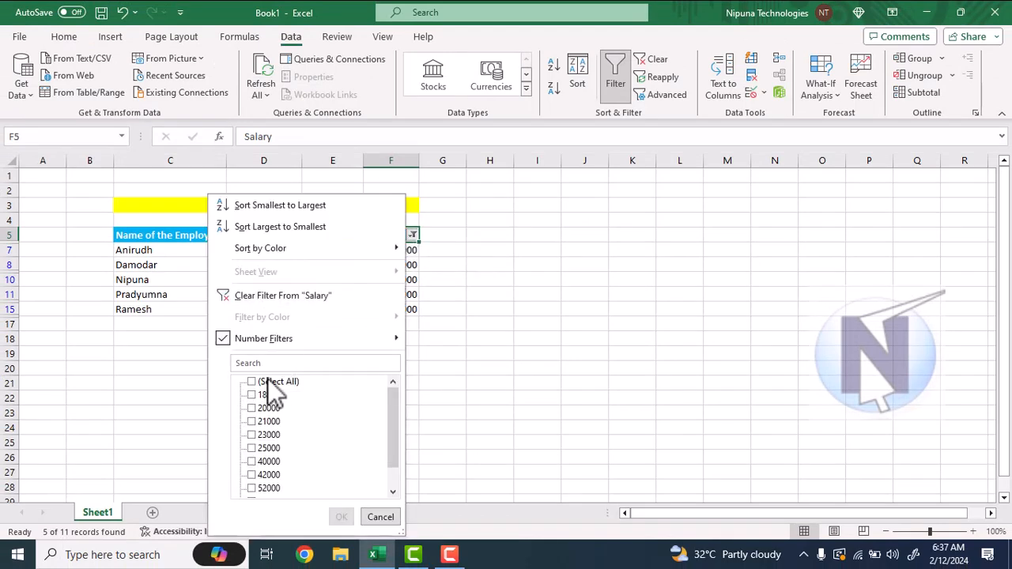
mouse_move(228, 342)
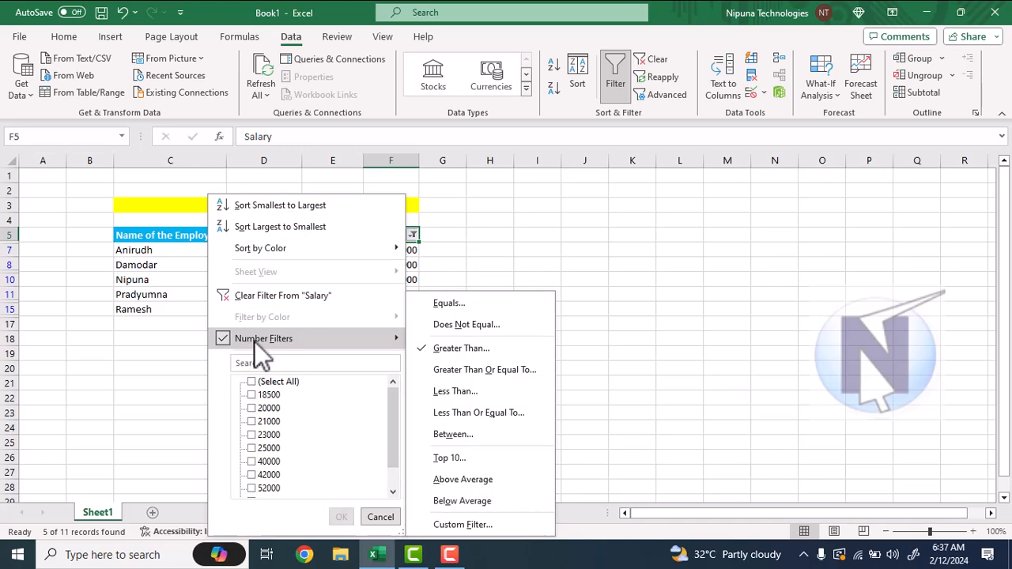
click(456, 391)
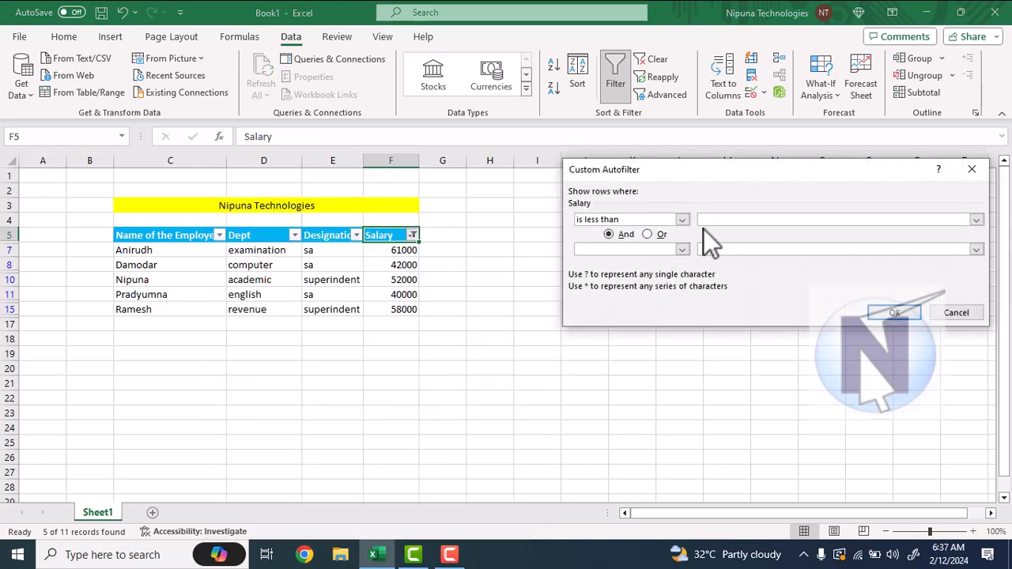
text(25000)
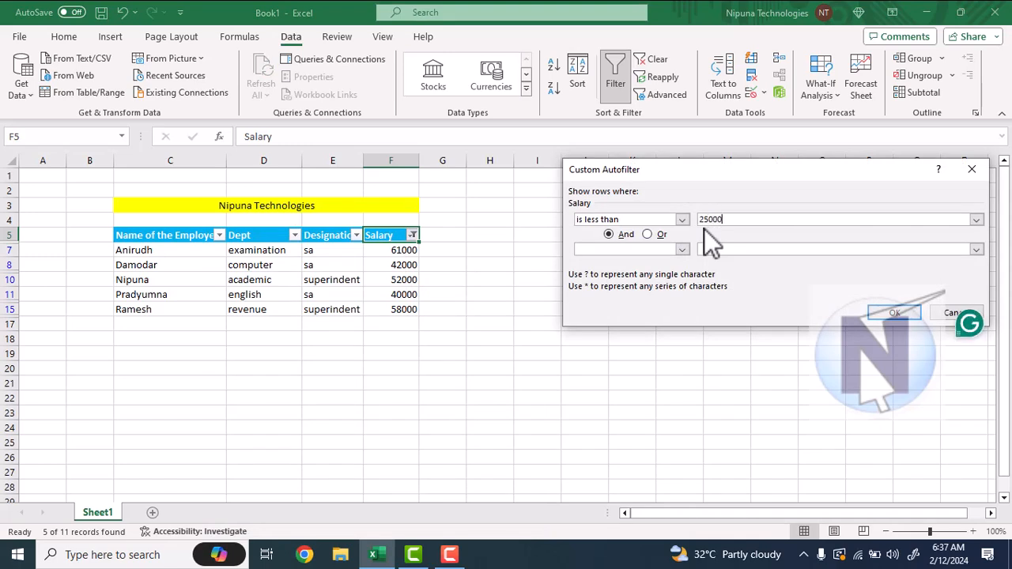
click(894, 313)
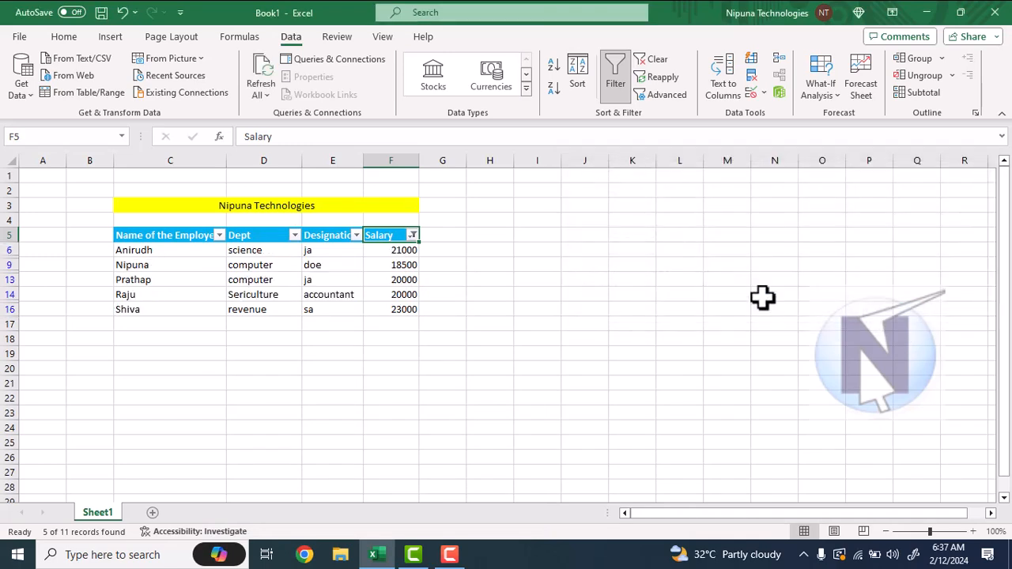
Step: Remove the Less Than condition by selecting all salaries in the Salary filter
click(413, 236)
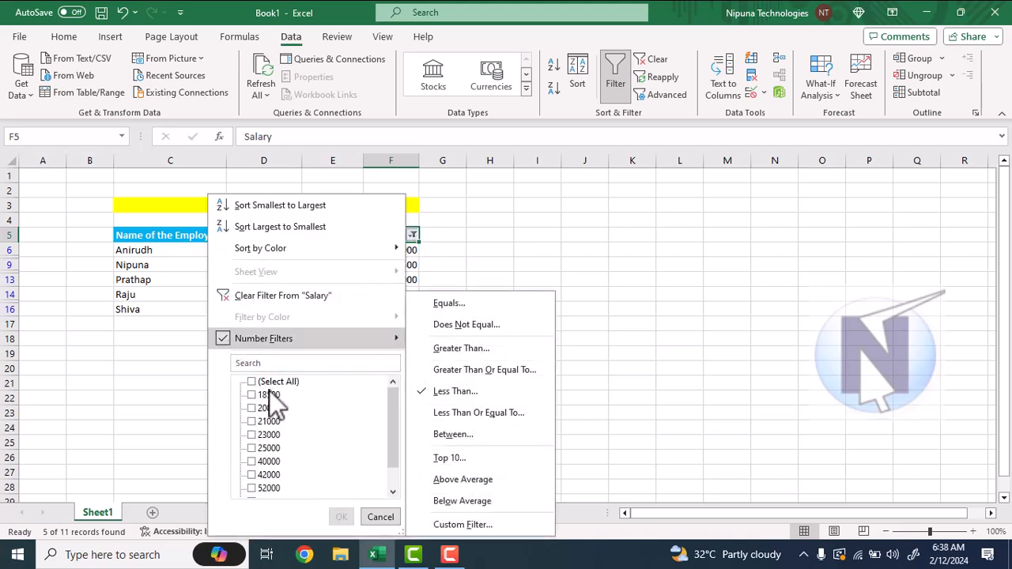
click(273, 383)
click(341, 516)
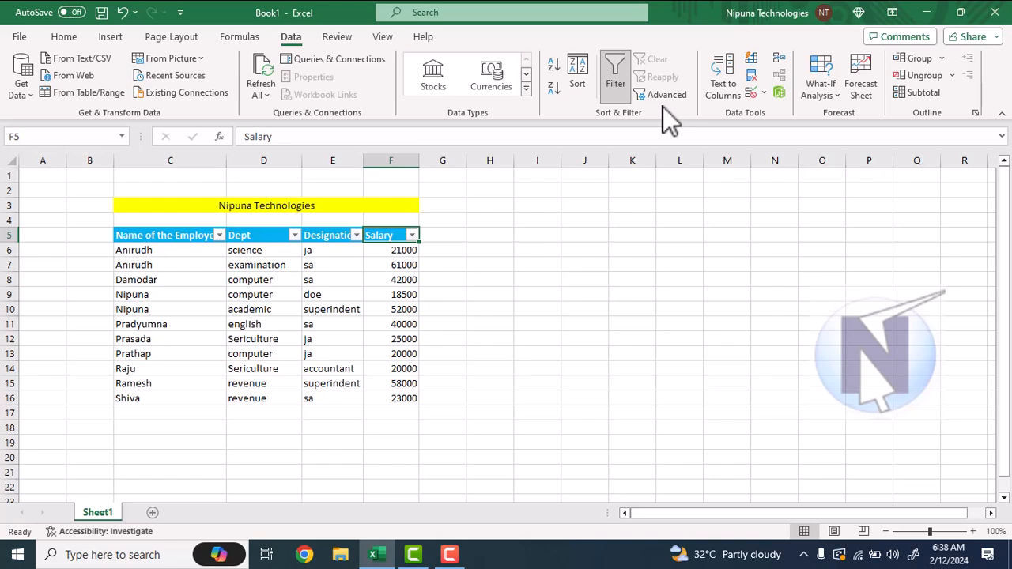
Step: Select the header row C5:F5 and turn off filtering for the employee table
scroll(443, 295, down, 1)
click(389, 235)
drag(162, 192, 416, 204)
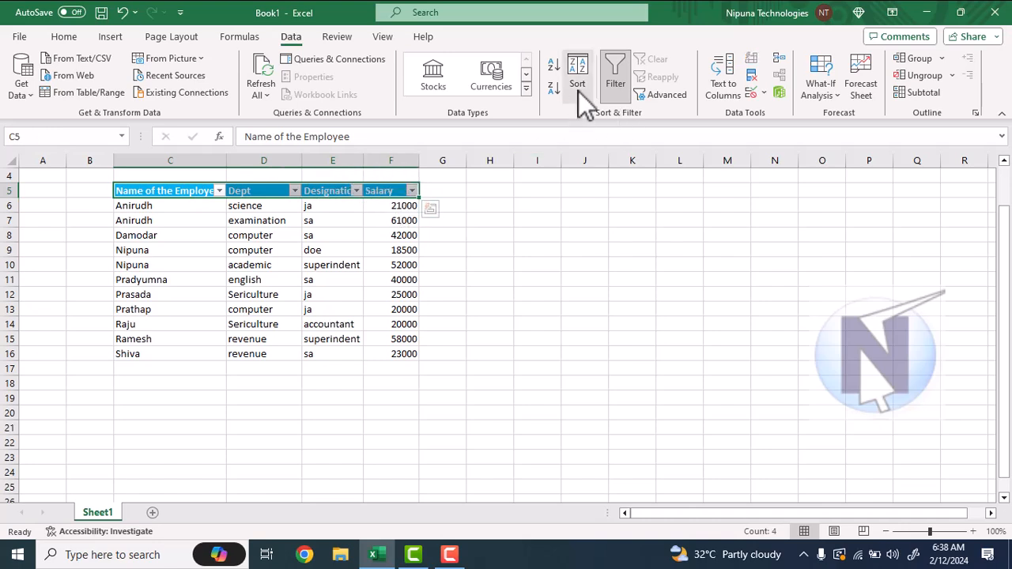
click(620, 93)
click(400, 366)
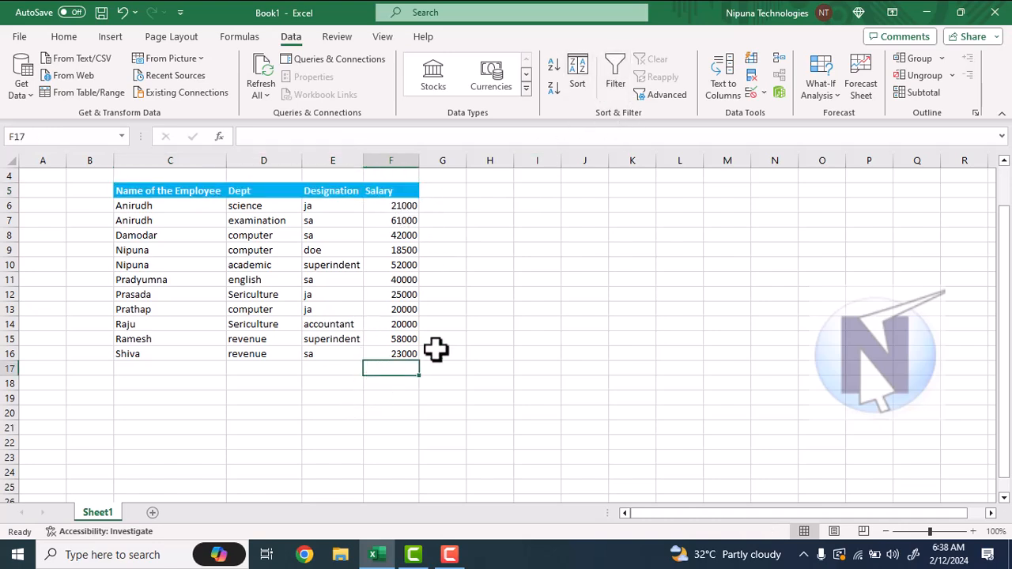
click(403, 205)
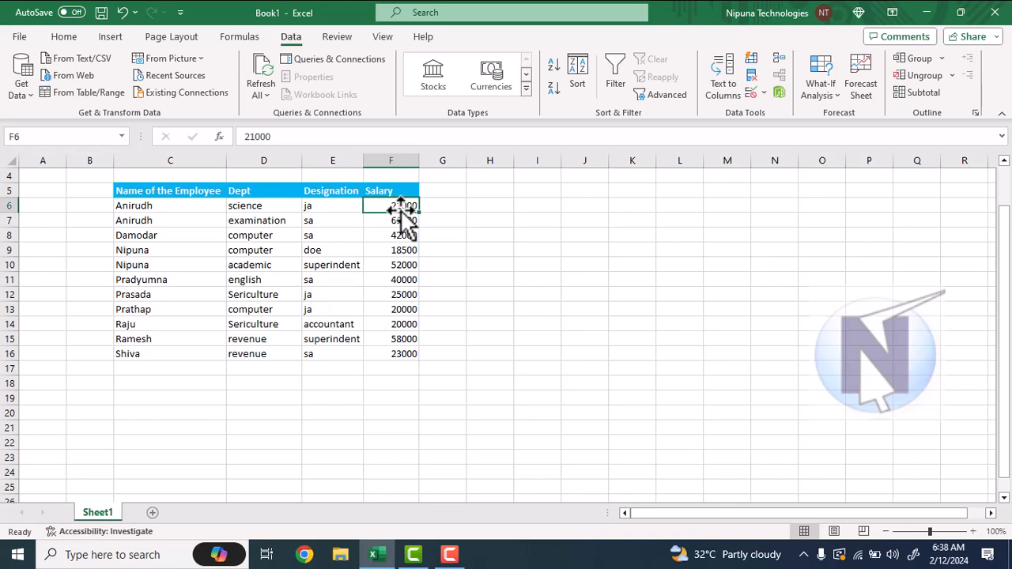
click(402, 294)
drag(403, 207, 407, 353)
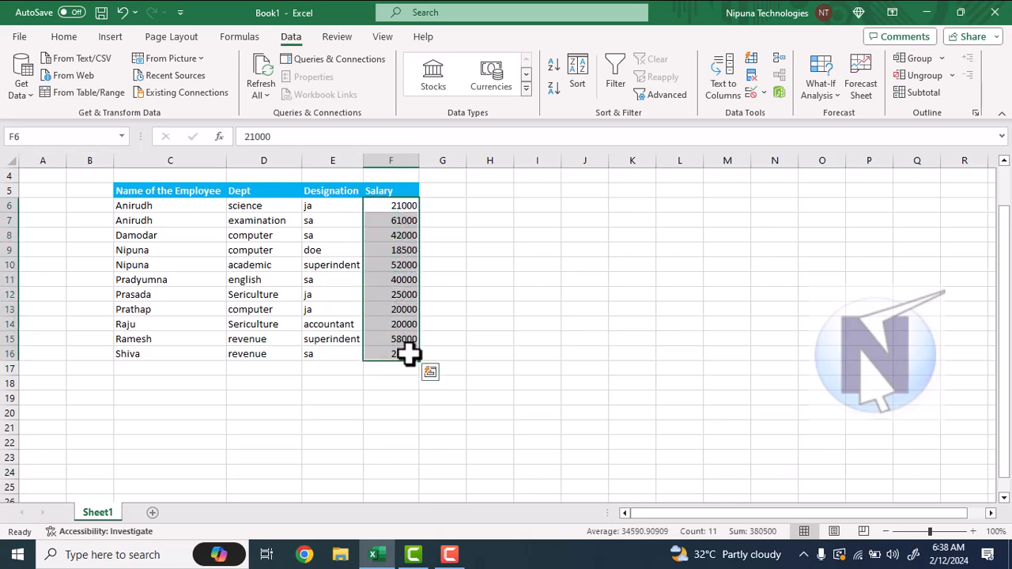
click(385, 264)
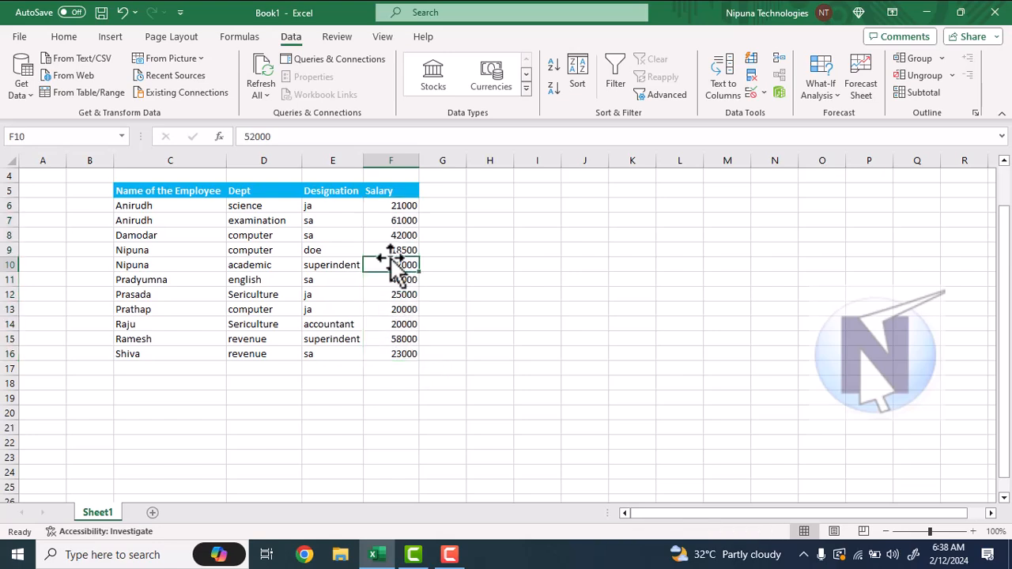
drag(397, 204, 405, 340)
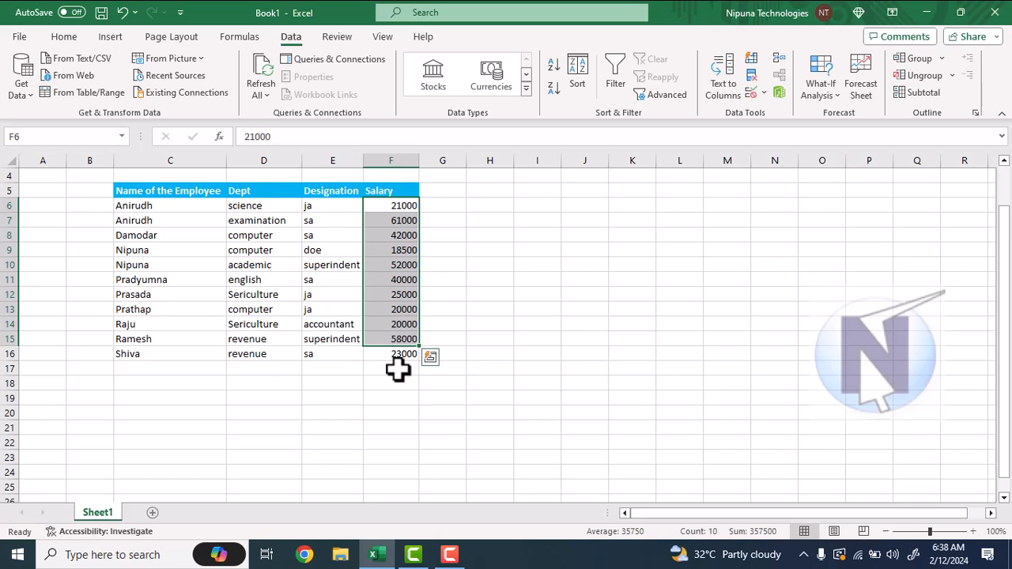
click(372, 410)
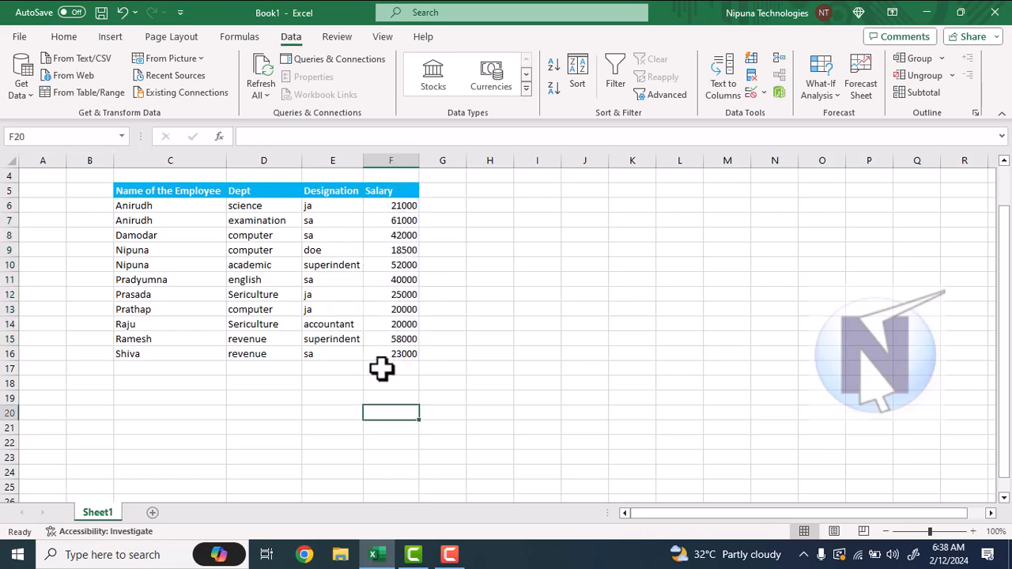
click(285, 412)
click(635, 385)
click(272, 429)
click(427, 429)
click(358, 412)
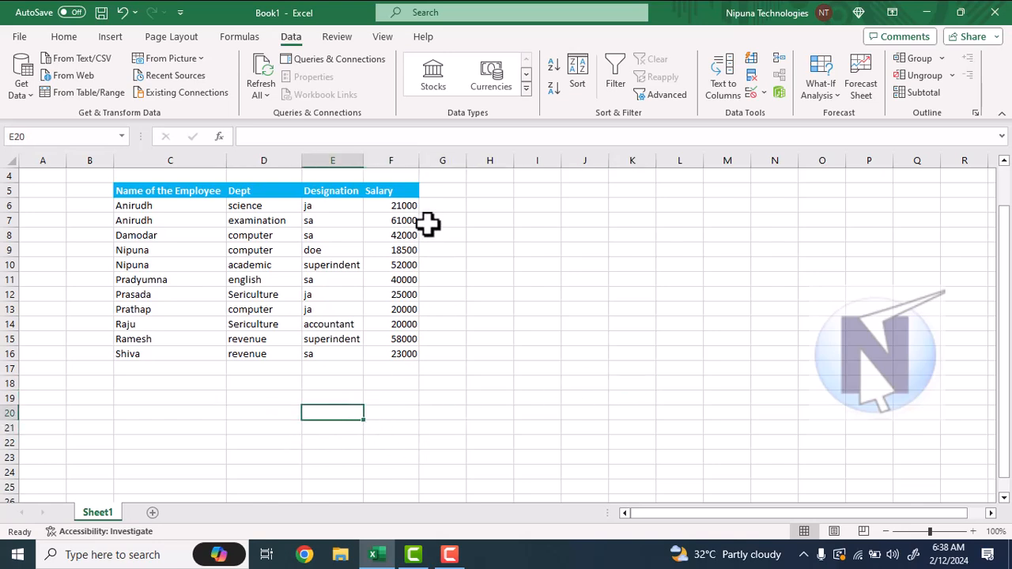
click(396, 409)
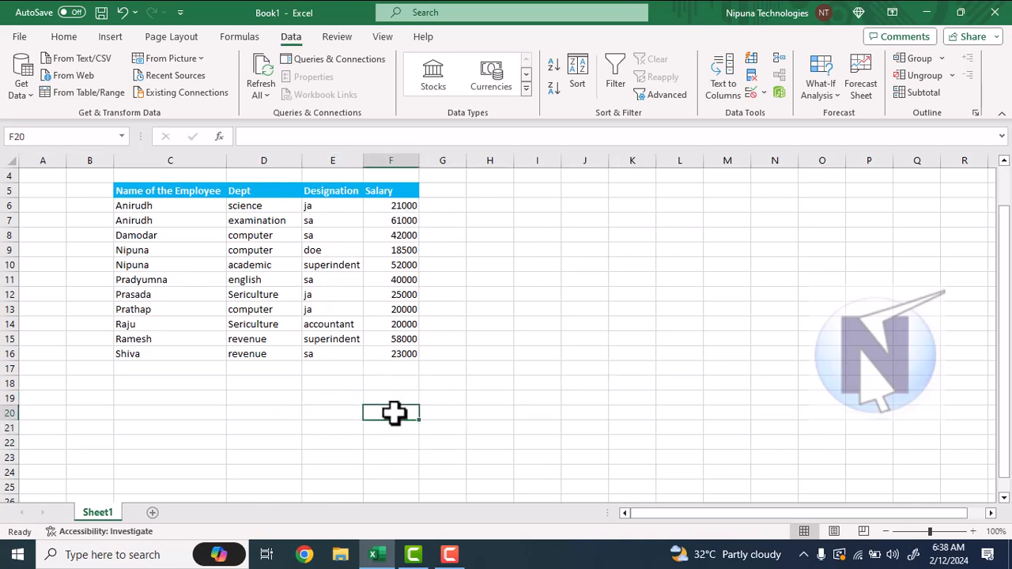
Step: Set up a filter criteria range below the table with the heading Salary in F19 and the condition >=25000 in F20
text(>=25000)
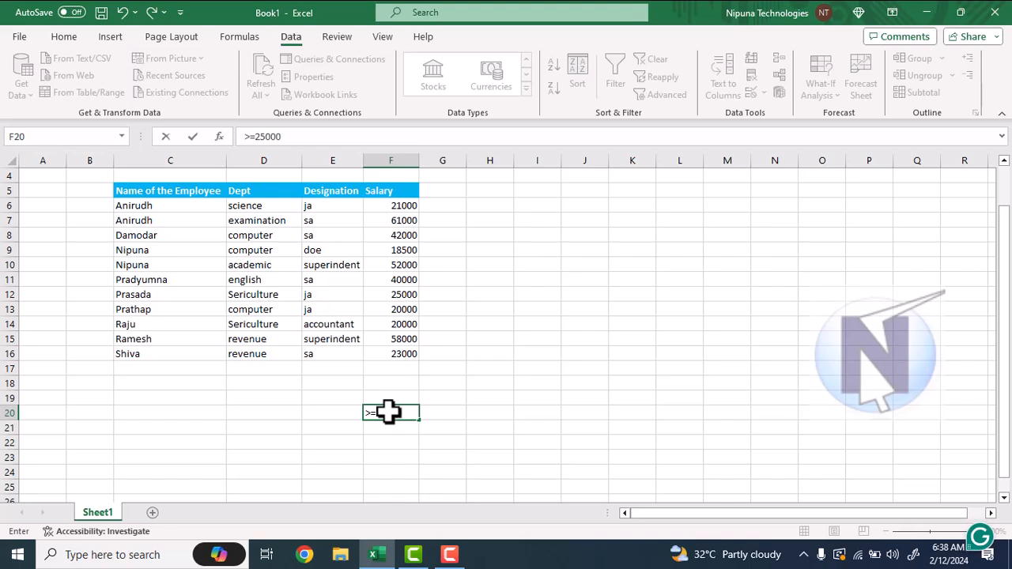
key(Return)
click(387, 410)
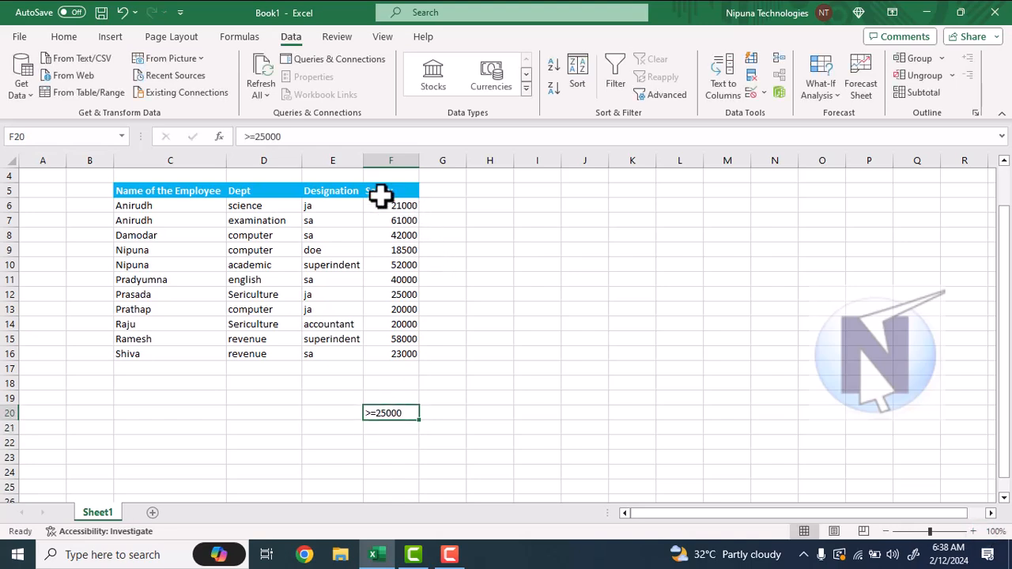
click(384, 393)
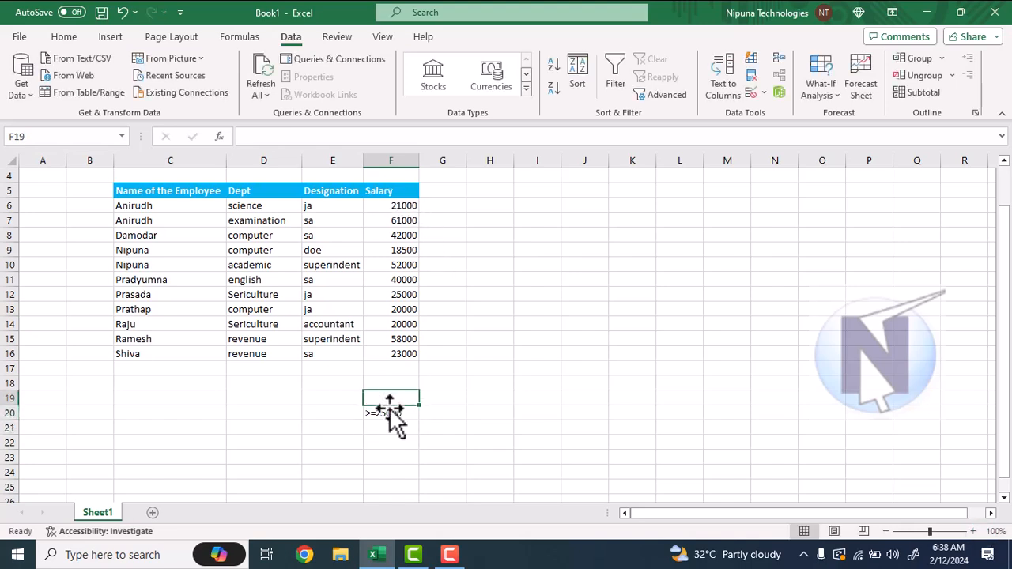
text(Salary)
key(Return)
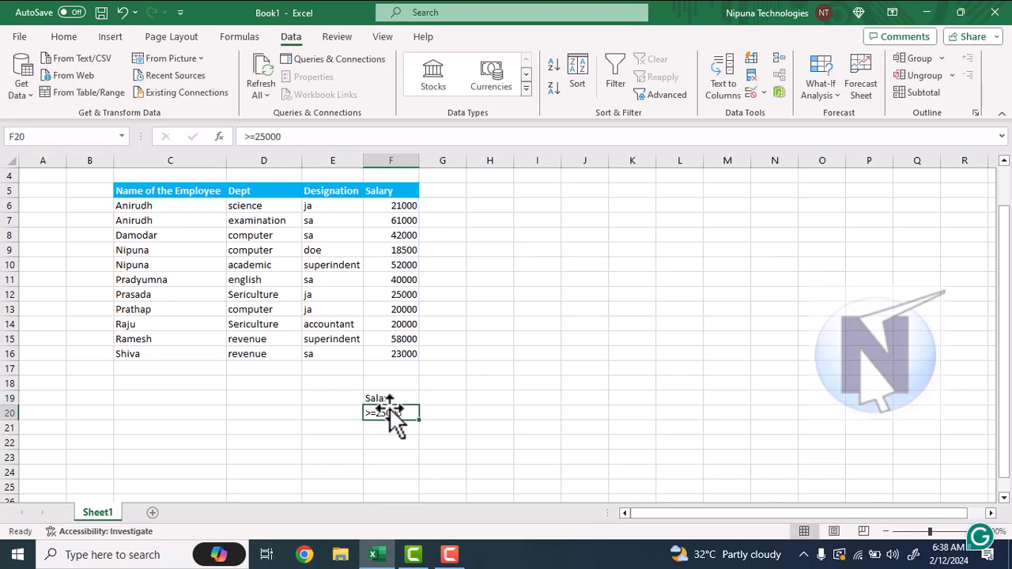
click(424, 398)
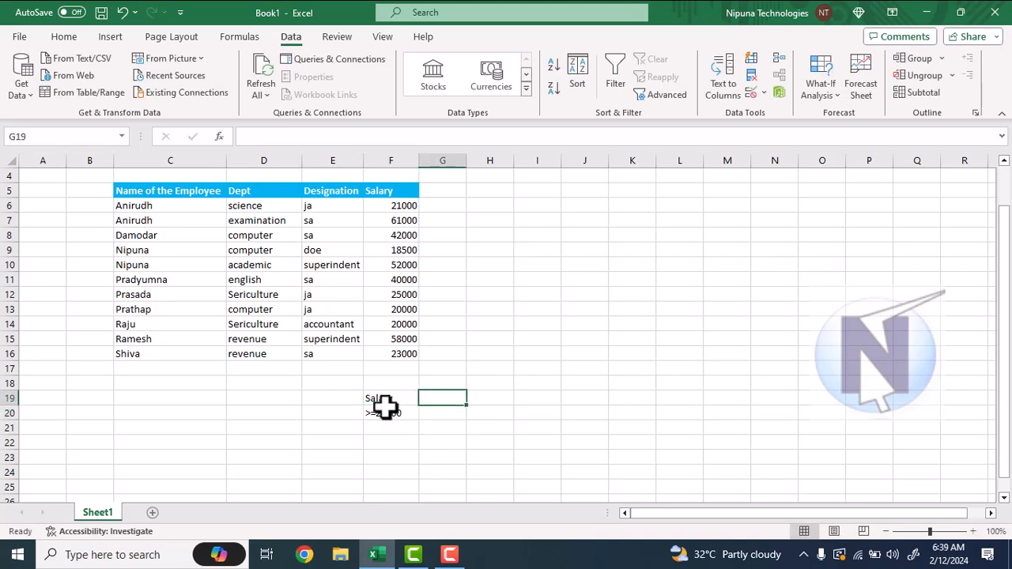
drag(378, 395, 382, 410)
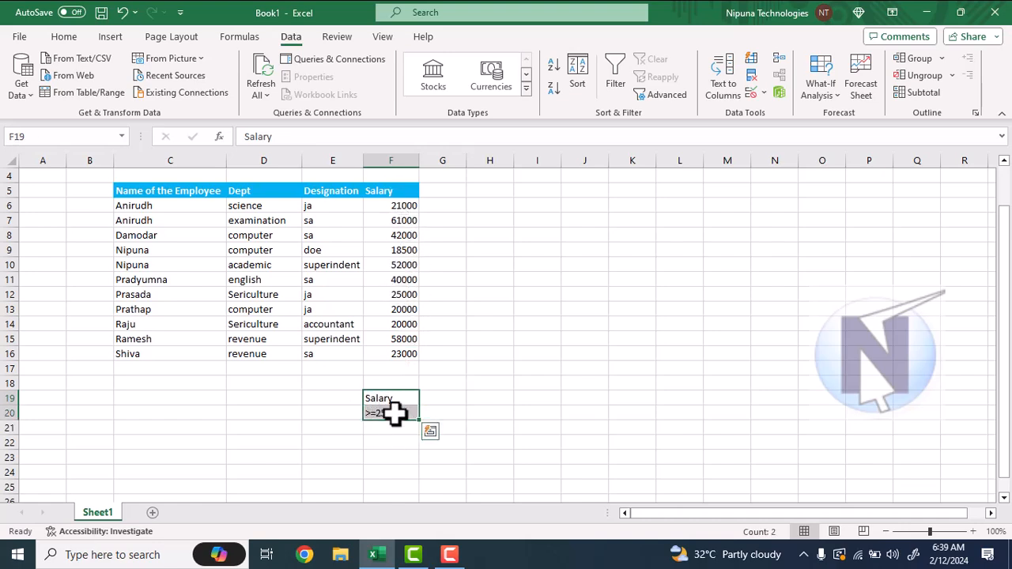
click(394, 412)
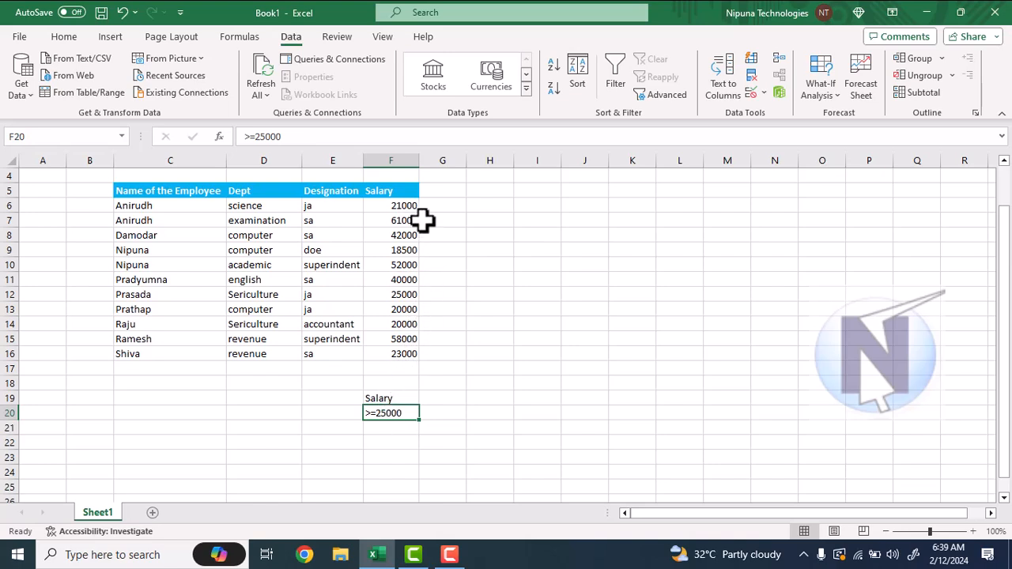
Step: Apply an in-place Advanced Filter to the Salary list F5:F16 using F19:F20 as the criteria range
drag(408, 189, 402, 350)
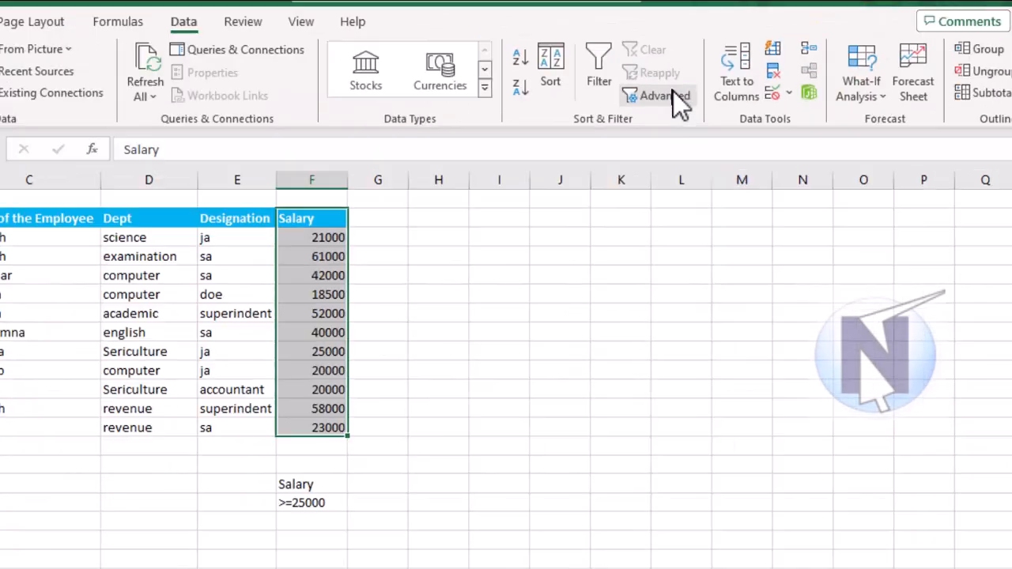
click(673, 91)
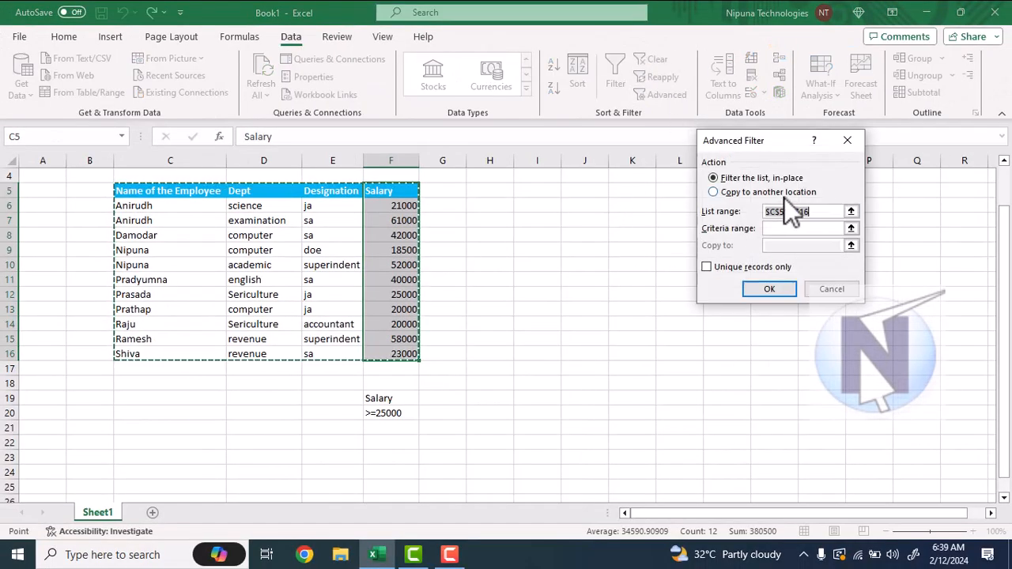
drag(399, 187, 402, 362)
drag(391, 190, 401, 353)
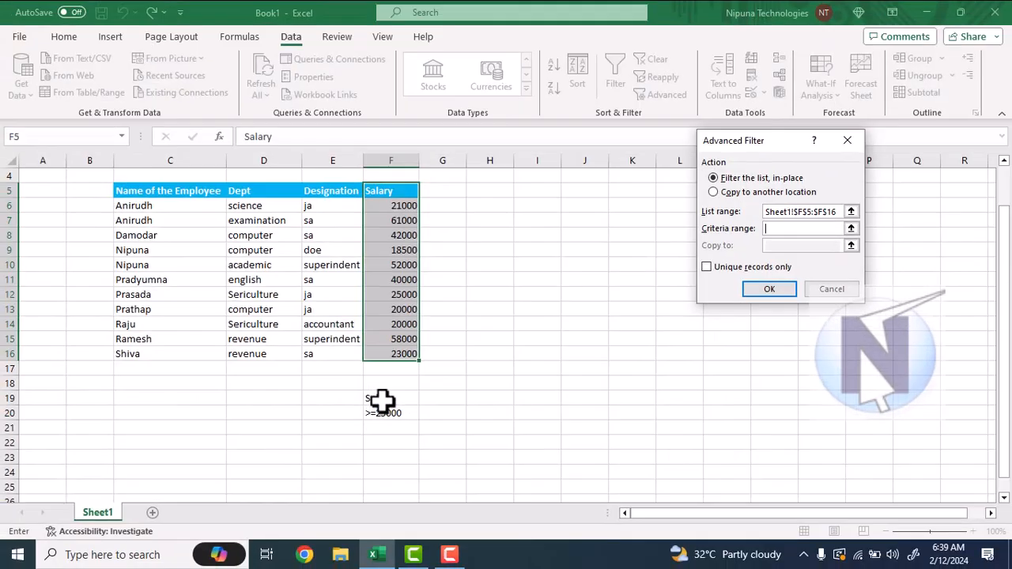
drag(381, 400, 385, 412)
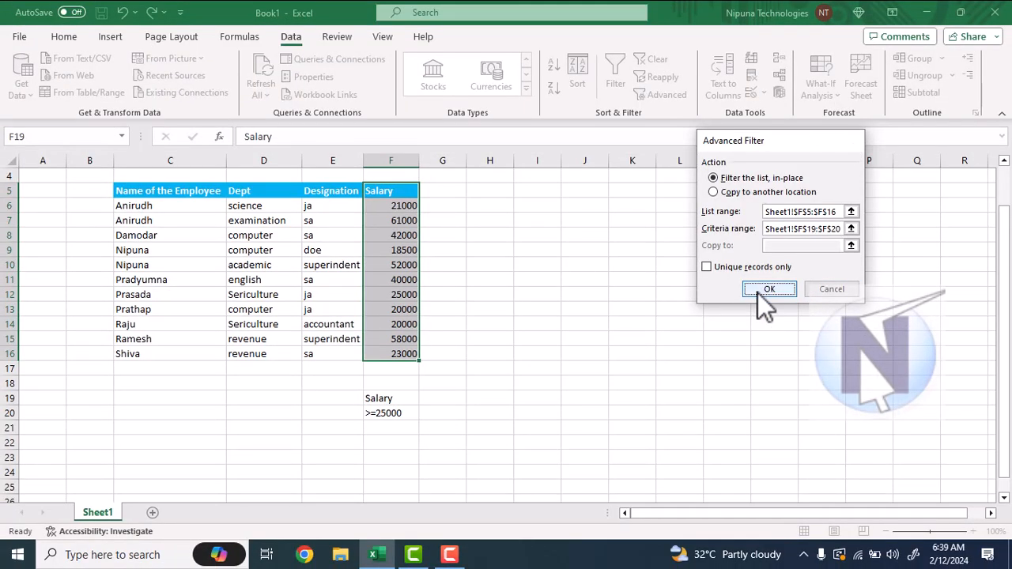
click(760, 291)
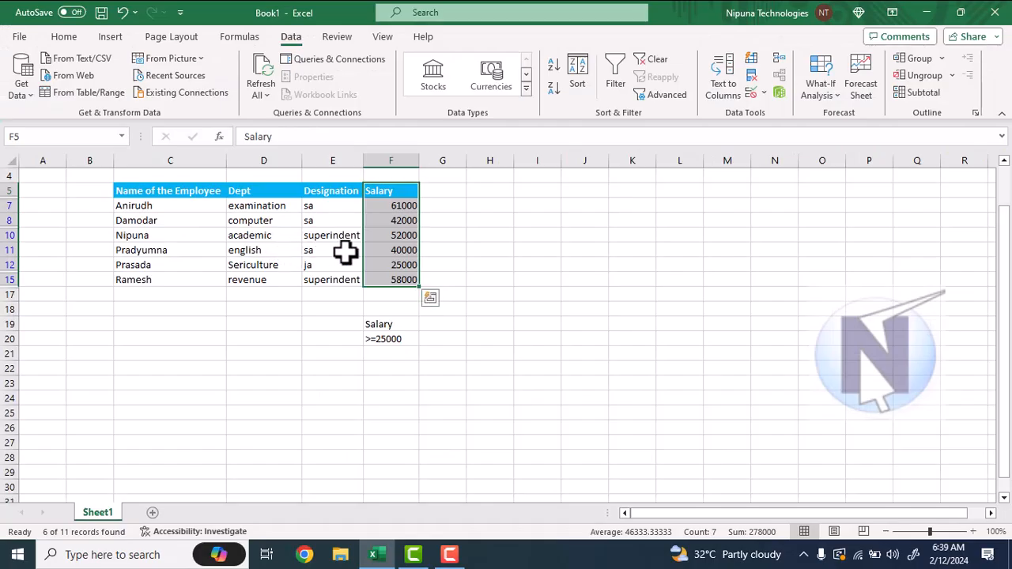
Step: Clear the advanced filter and change the condition in F20 to <=25000
click(661, 65)
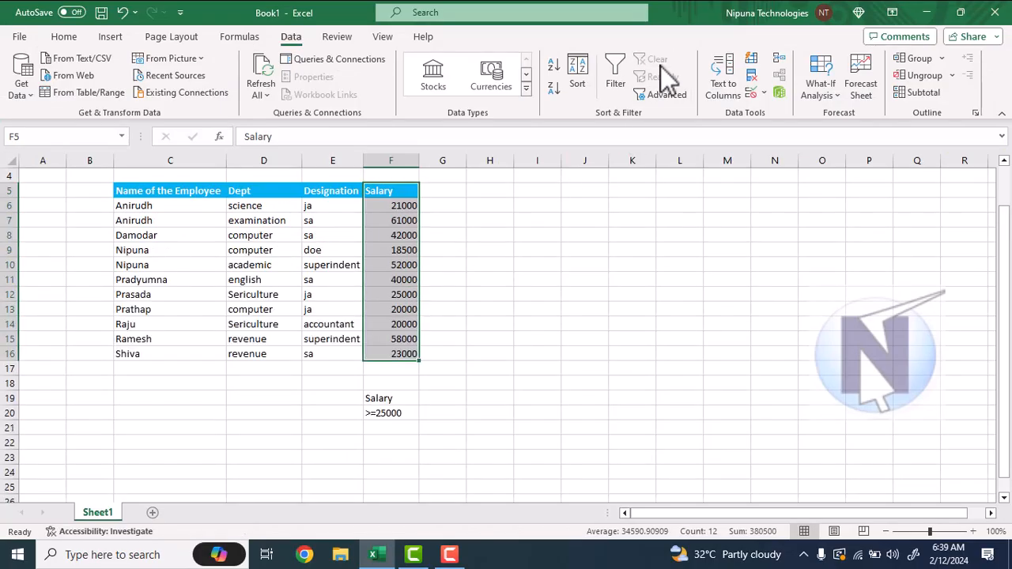
click(387, 413)
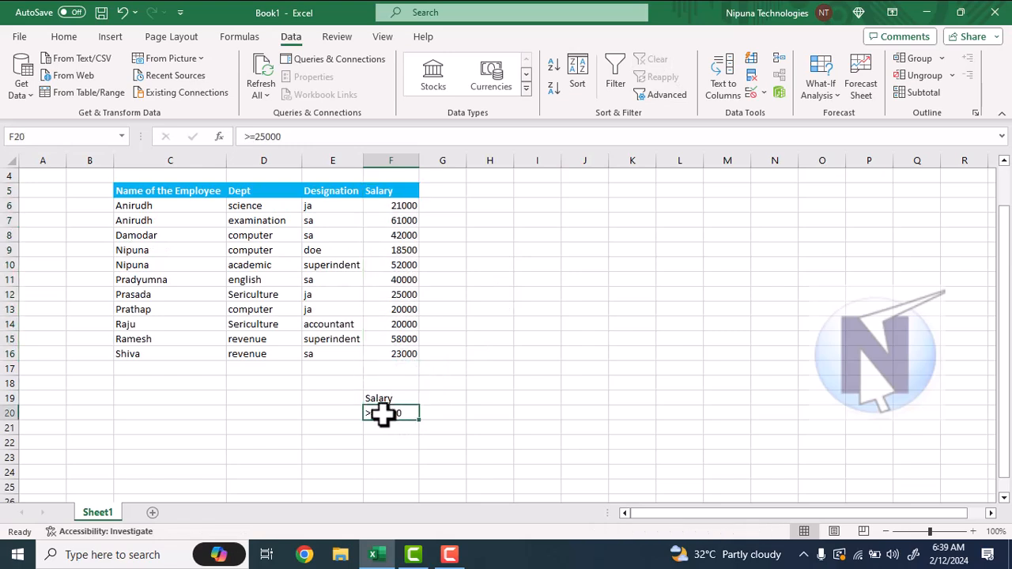
double_click(383, 413)
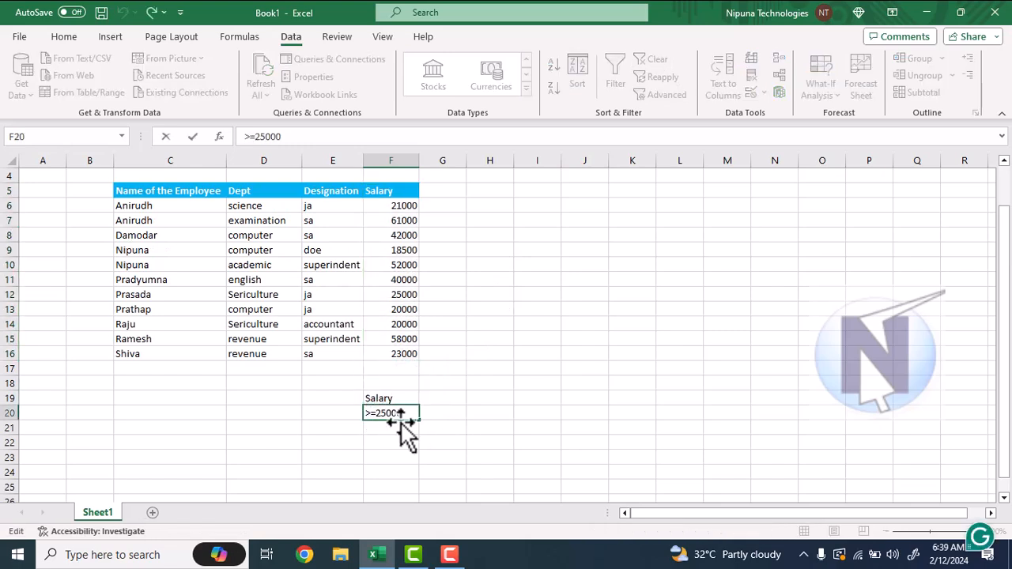
text(<)
key(Return)
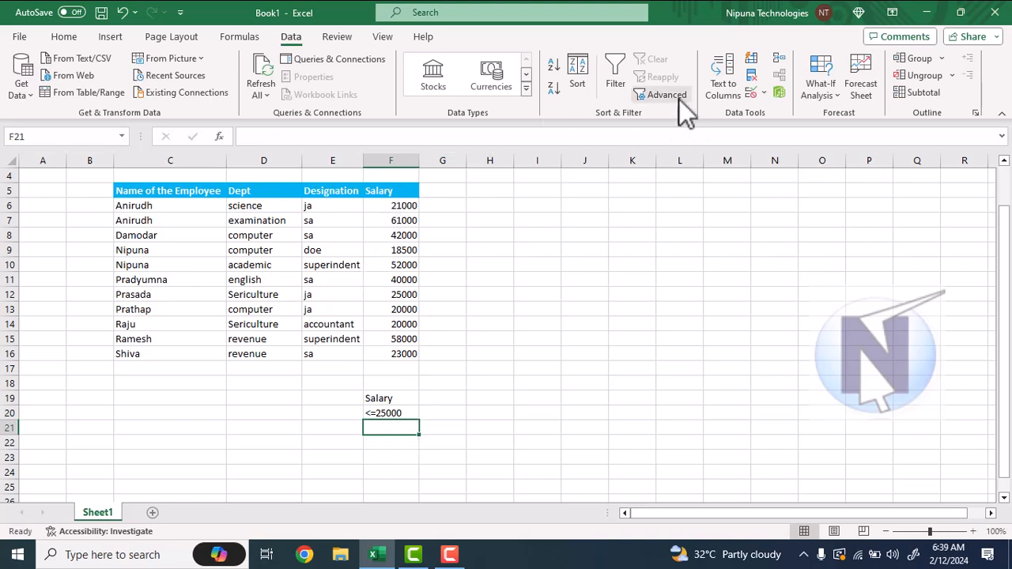
Step: Filter the Salary list F5:F16 in place with an Advanced Filter, using the <=25000 criteria in F19:F20
click(397, 205)
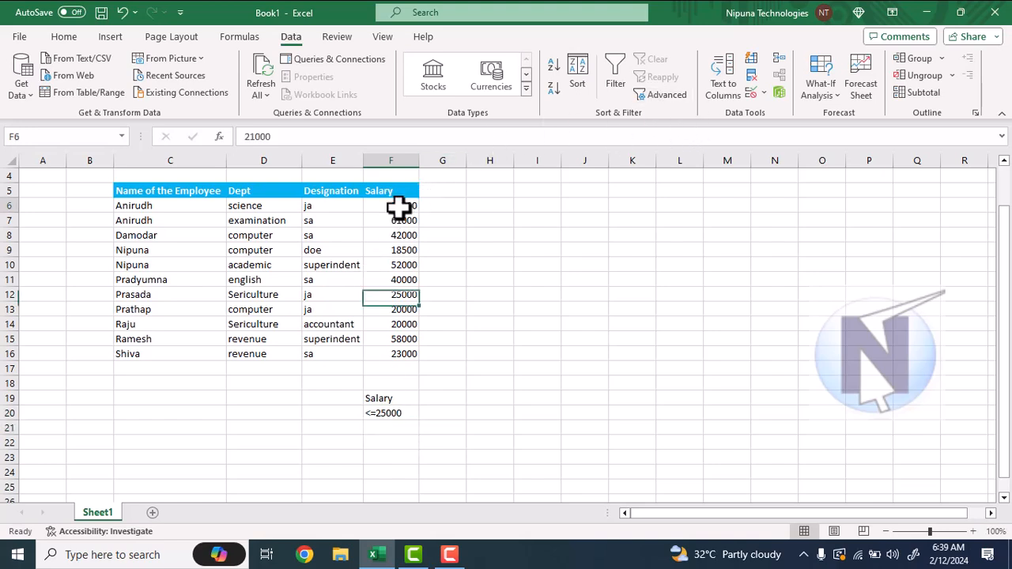
click(664, 95)
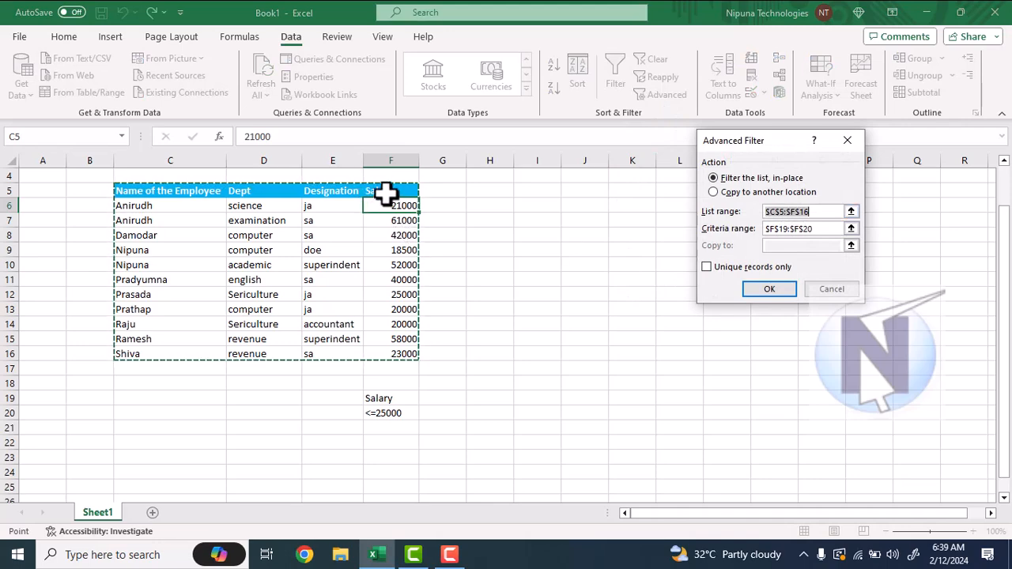
drag(384, 191, 405, 358)
click(818, 228)
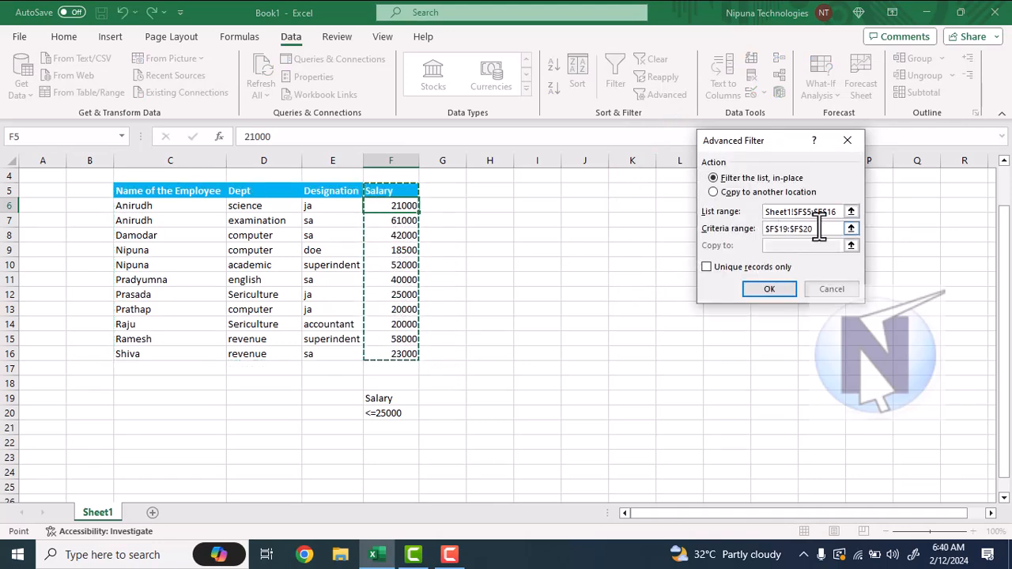
click(800, 228)
drag(375, 399, 381, 411)
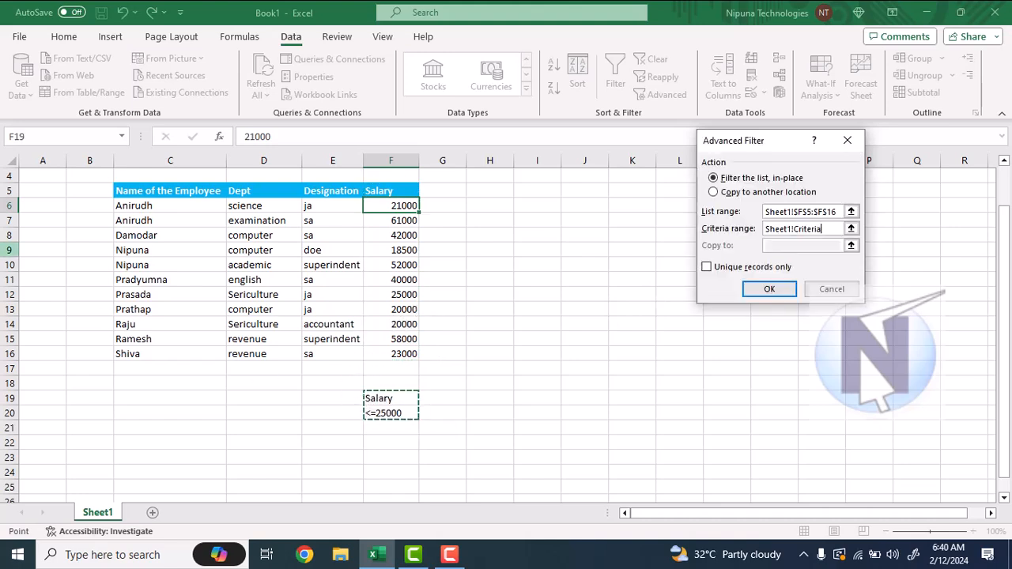
click(767, 287)
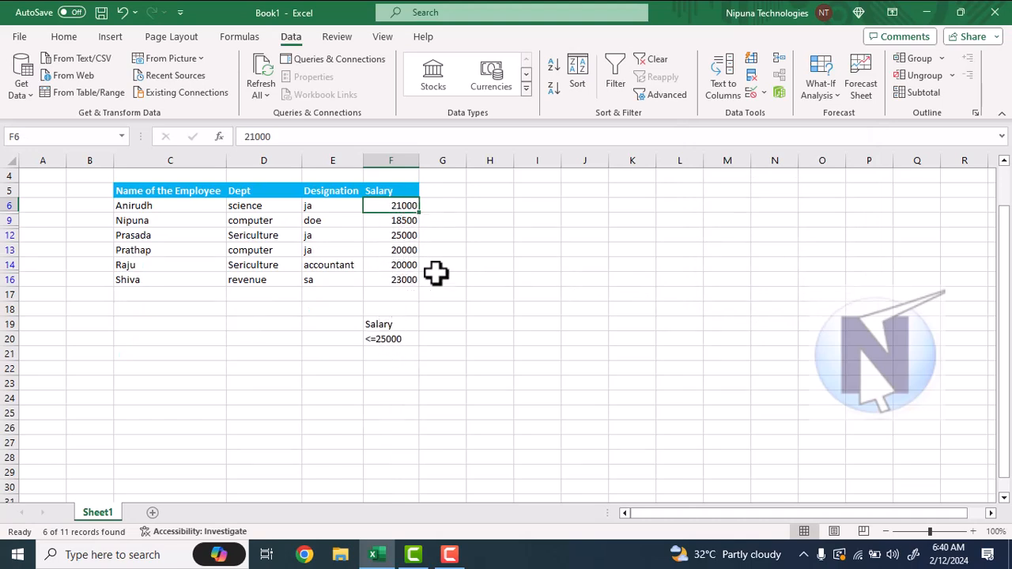
Step: Clear the advanced filter and change the criteria heading in F19 to Sal
click(653, 60)
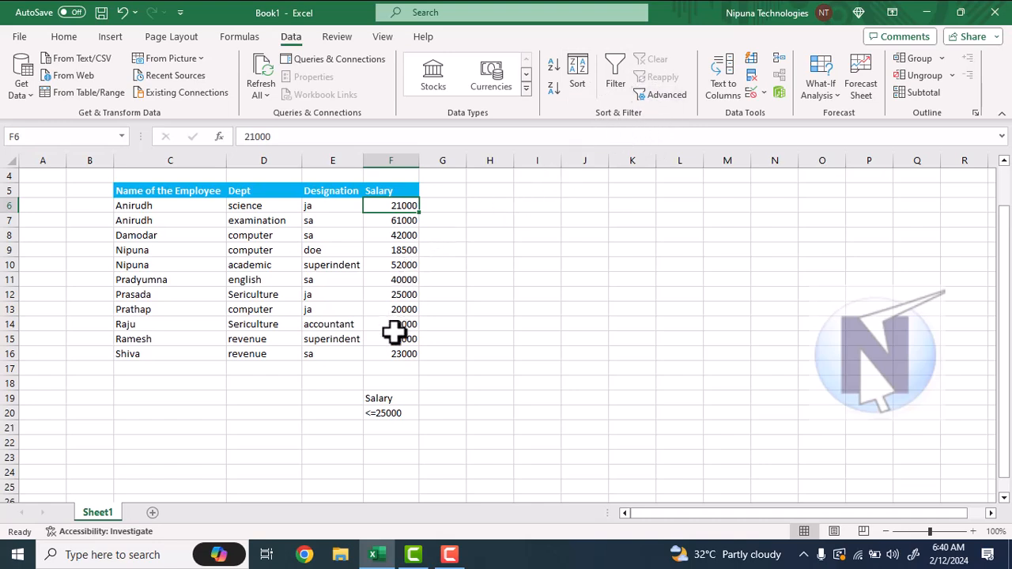
click(399, 394)
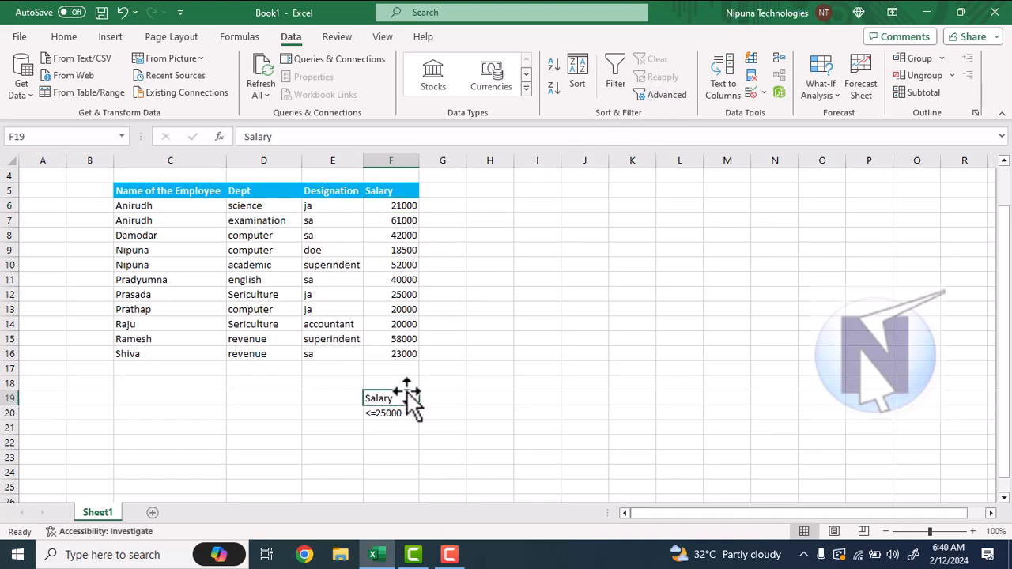
text(Sal)
key(Return)
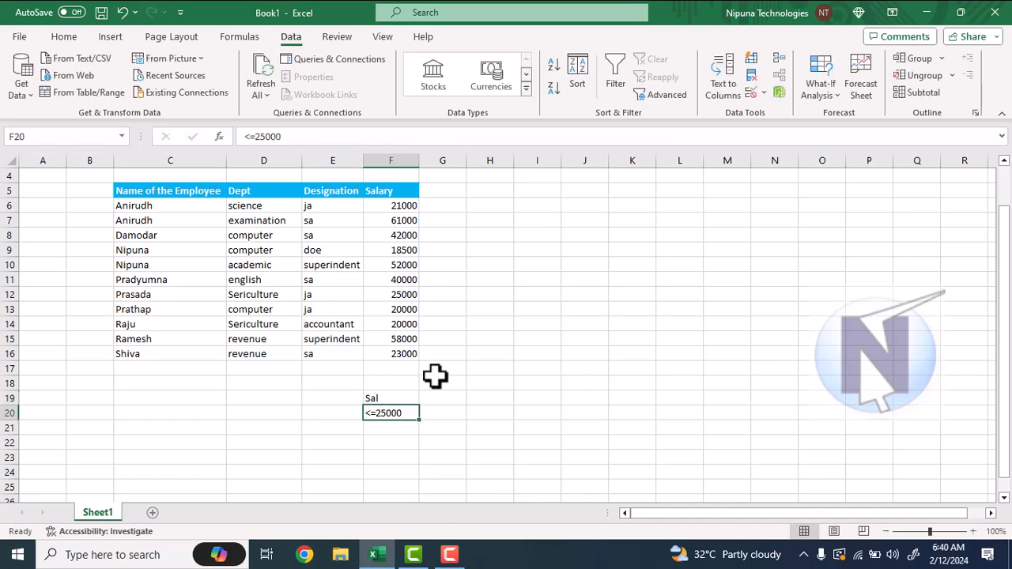
Step: Try an in-place Advanced Filter on F5:F16 with the criteria range F19:F20 headed Sal
drag(395, 192, 407, 353)
click(666, 97)
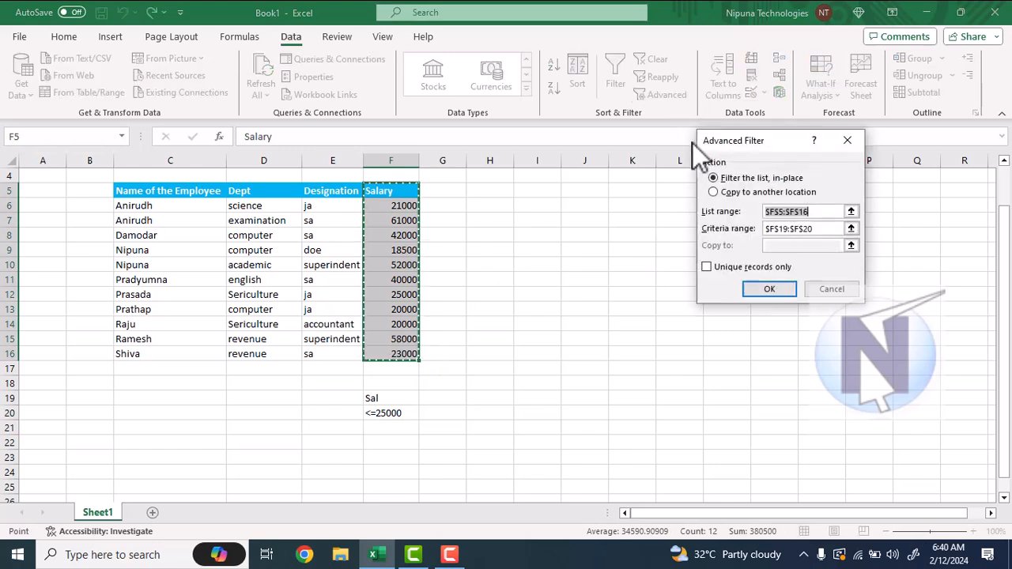
drag(392, 191, 406, 355)
drag(829, 234, 800, 229)
click(394, 403)
drag(393, 403, 392, 412)
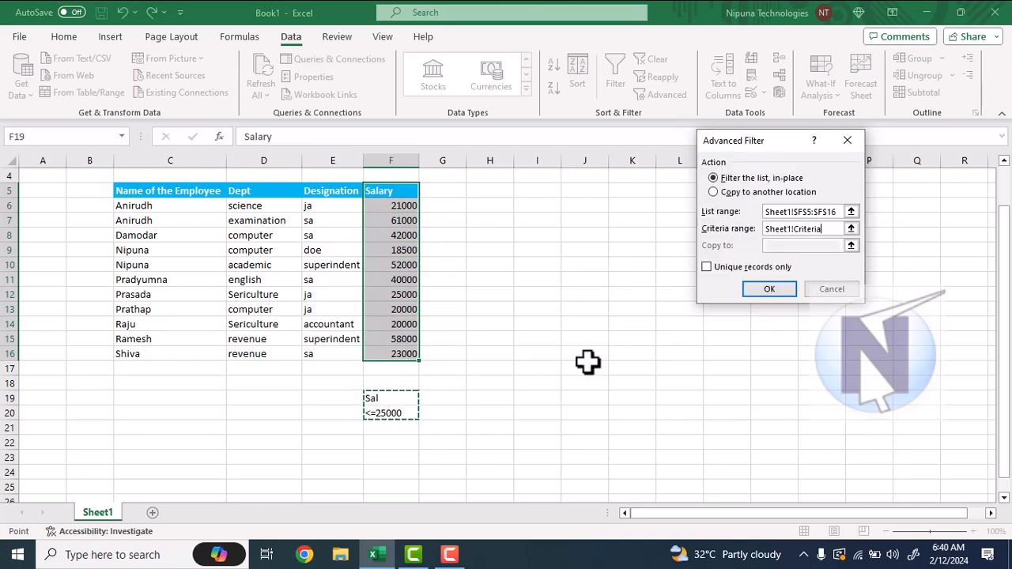
click(778, 288)
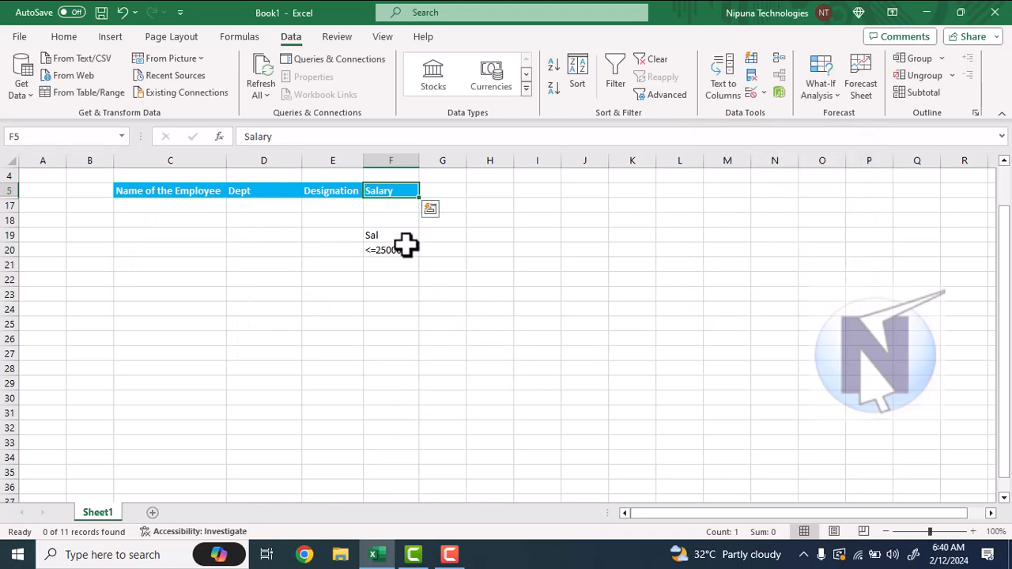
Step: Clear the advanced filter and set the criteria heading in F19 back to Salary
click(667, 63)
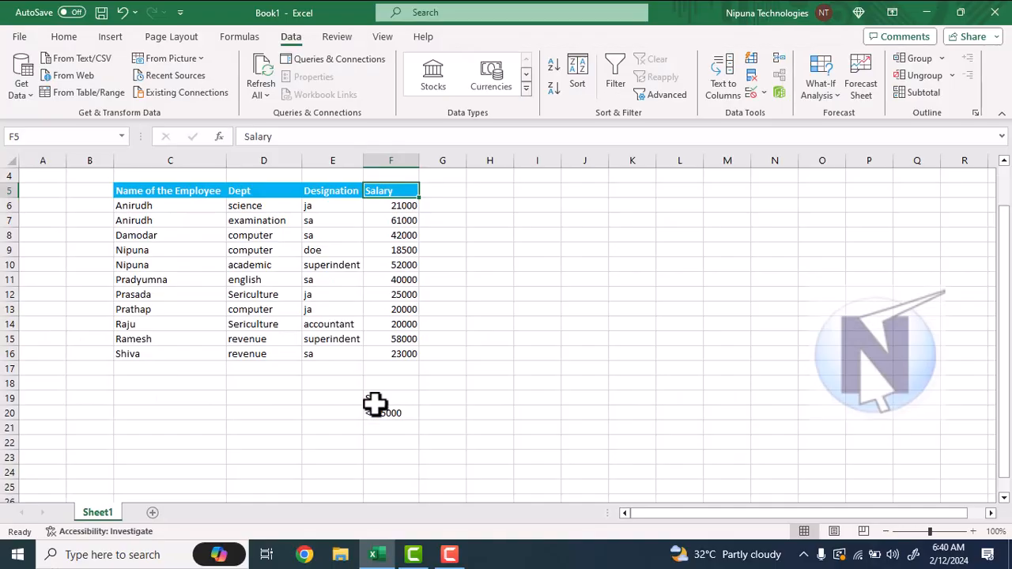
click(371, 403)
text(Sal)
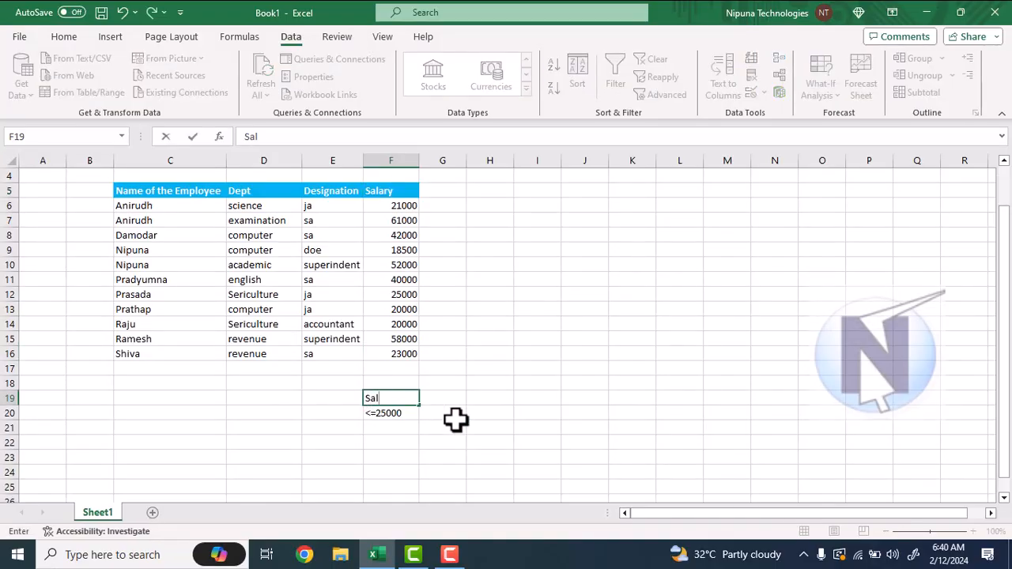
text(ary)
key(Return)
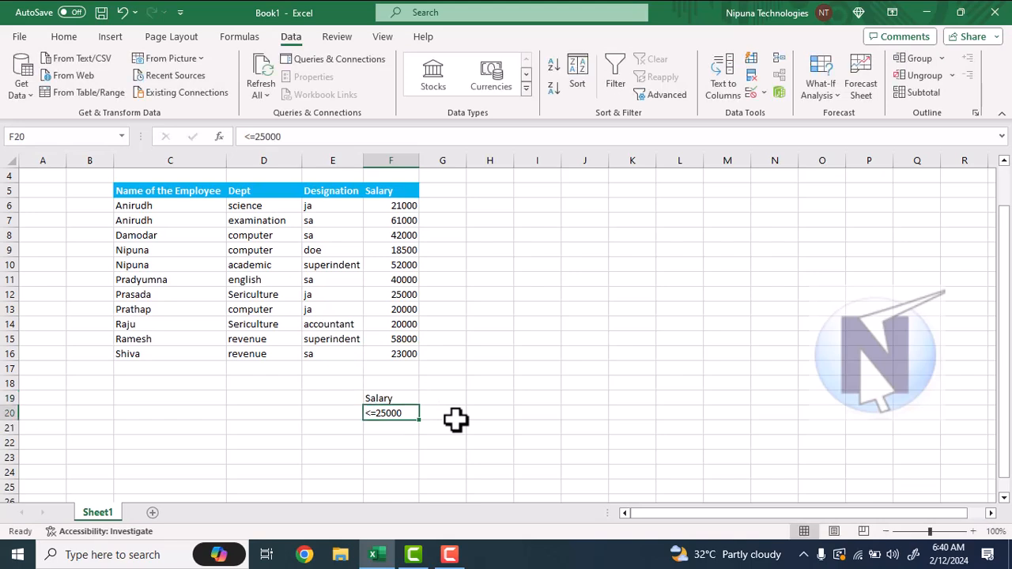
Step: Run the in-place Advanced Filter on F5:F16 again with the Salary <=25000 criteria in F19:F20
drag(395, 194, 399, 353)
click(664, 95)
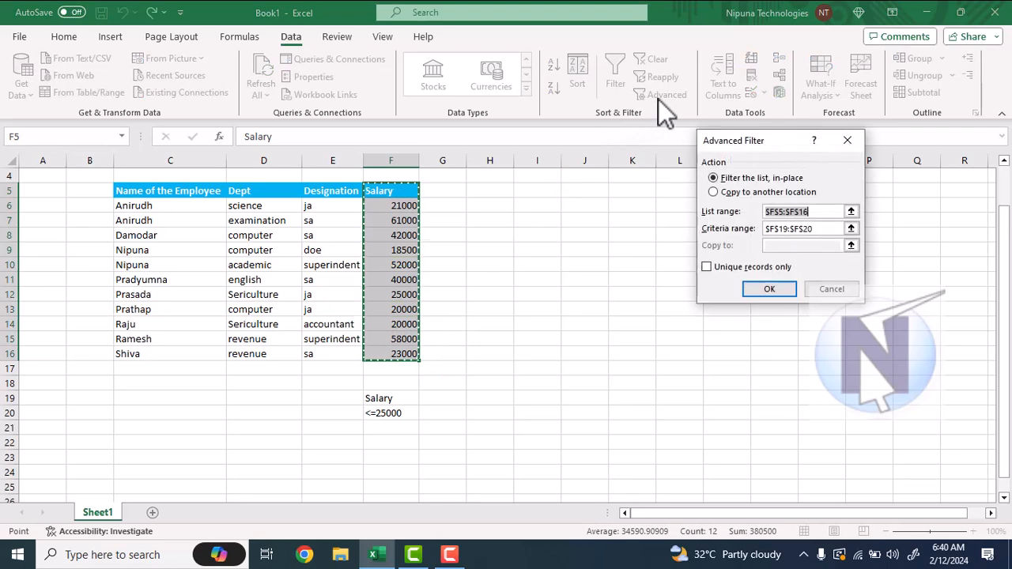
drag(380, 191, 387, 354)
drag(818, 230, 773, 235)
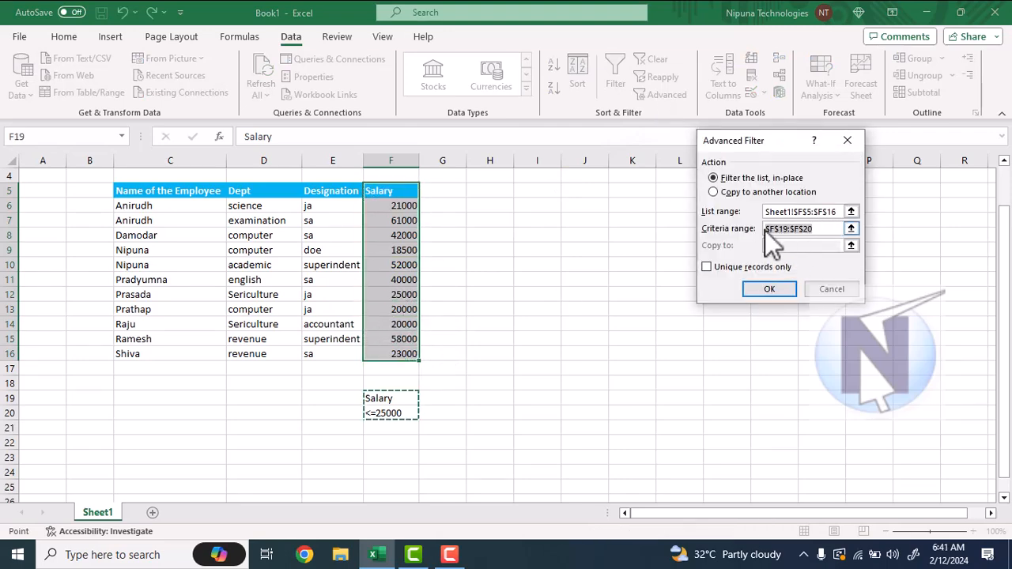
drag(377, 402, 388, 414)
click(770, 291)
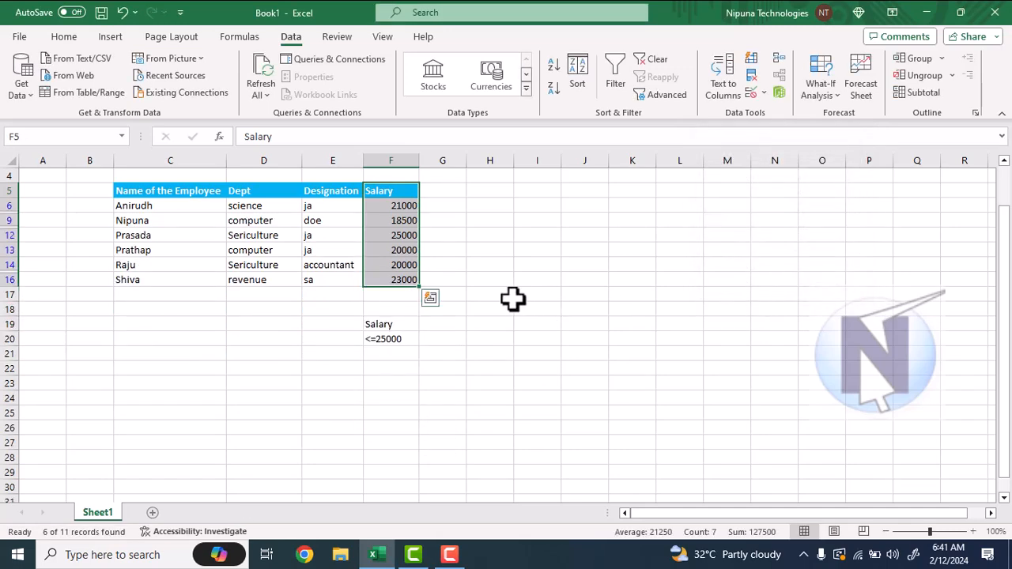
Step: Clear the advanced filter to show all employee records and select cell C8
click(657, 60)
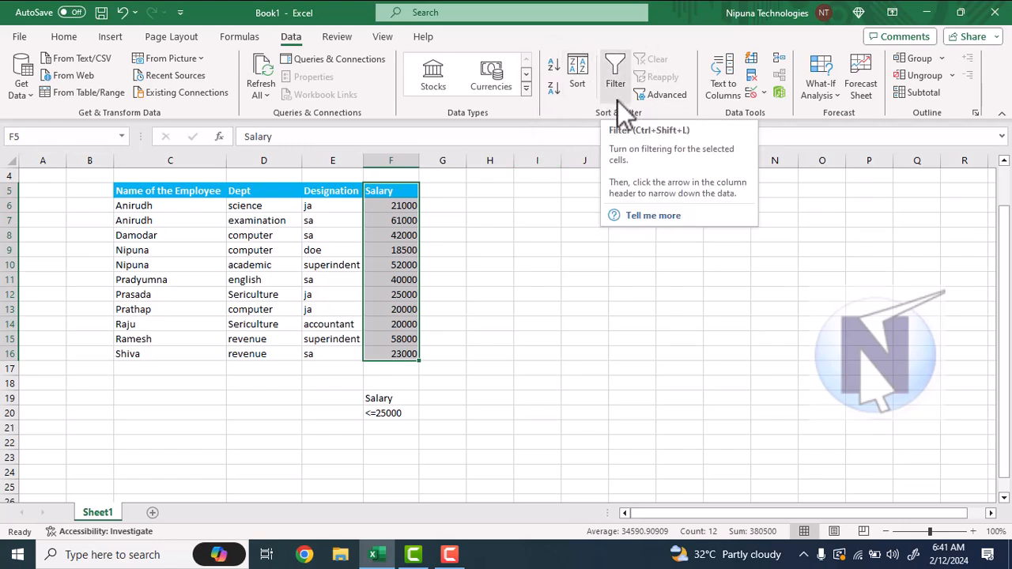
click(179, 235)
scroll(185, 221, up, 1)
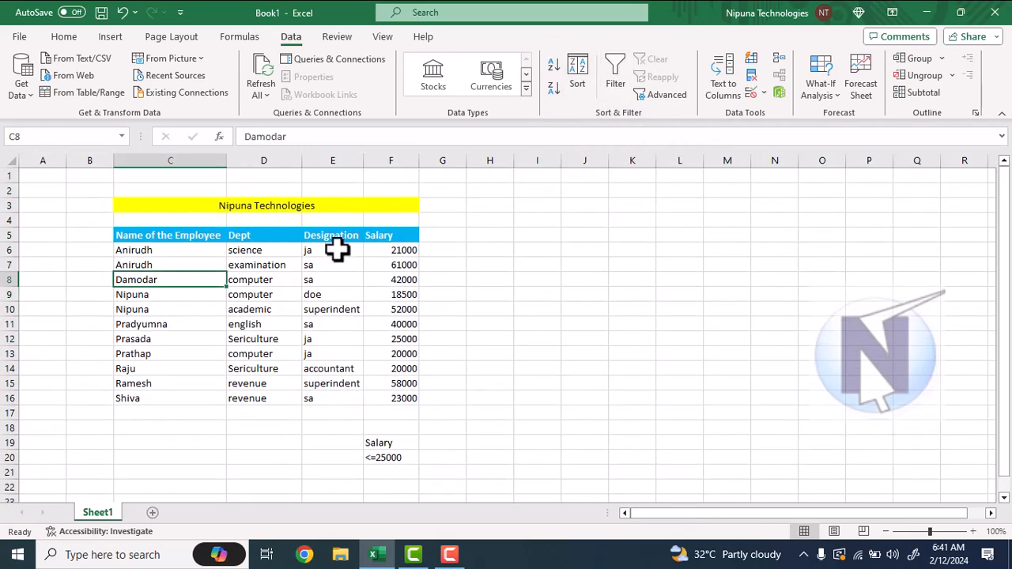